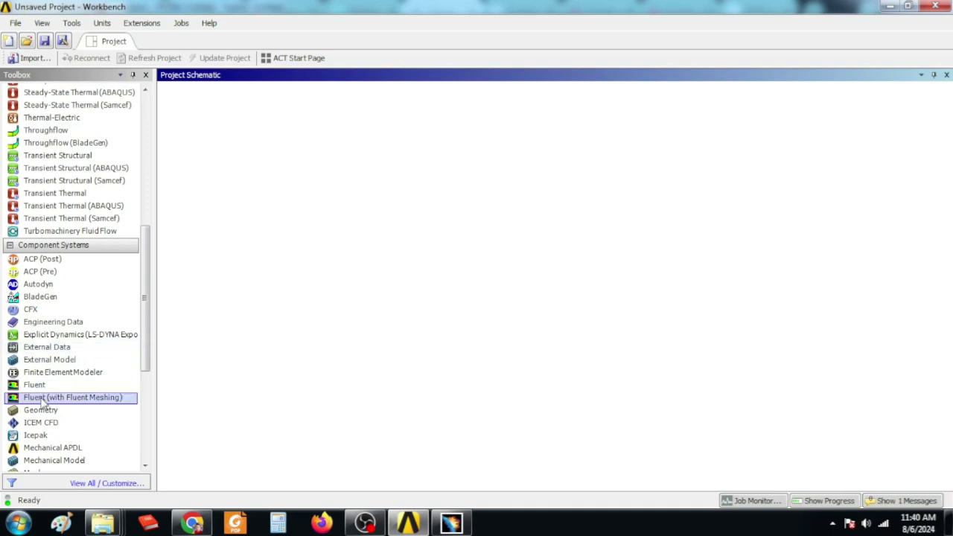
Step: Add a standalone Geometry system to the project schematic and open its geometry cell in DesignModeler
left_click_drag(41, 411, 255, 148)
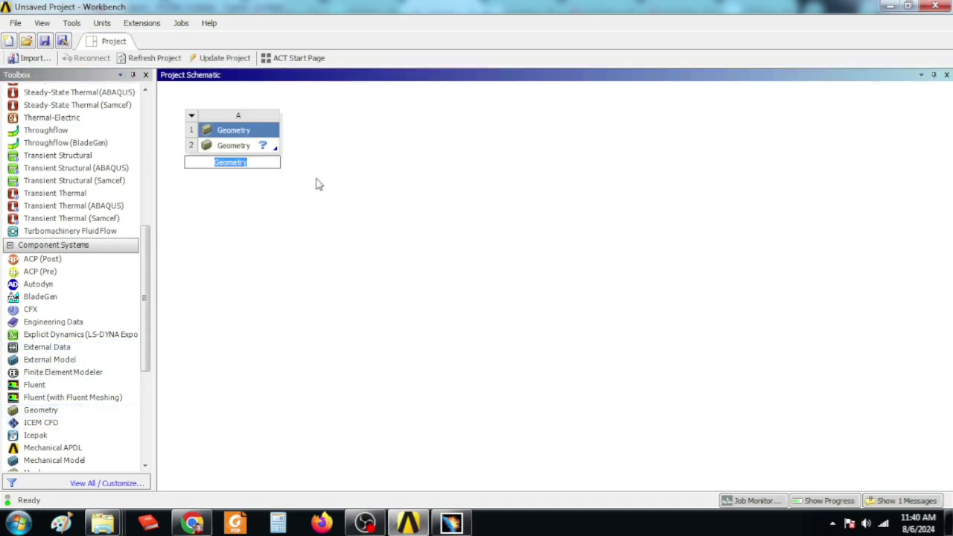
double_click(252, 146)
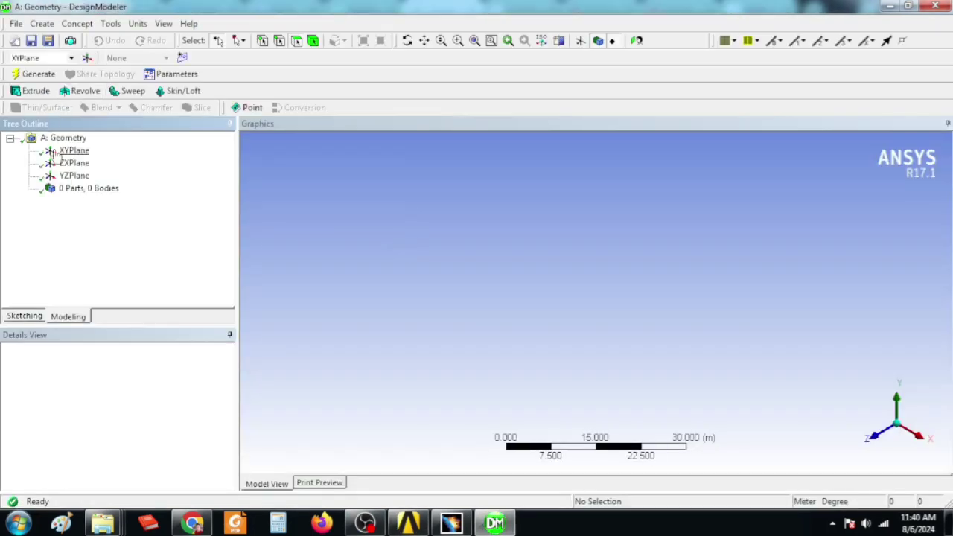
Step: Import the external geometry file Bull v1 from the Downloads folder and generate the import
left_click(18, 24)
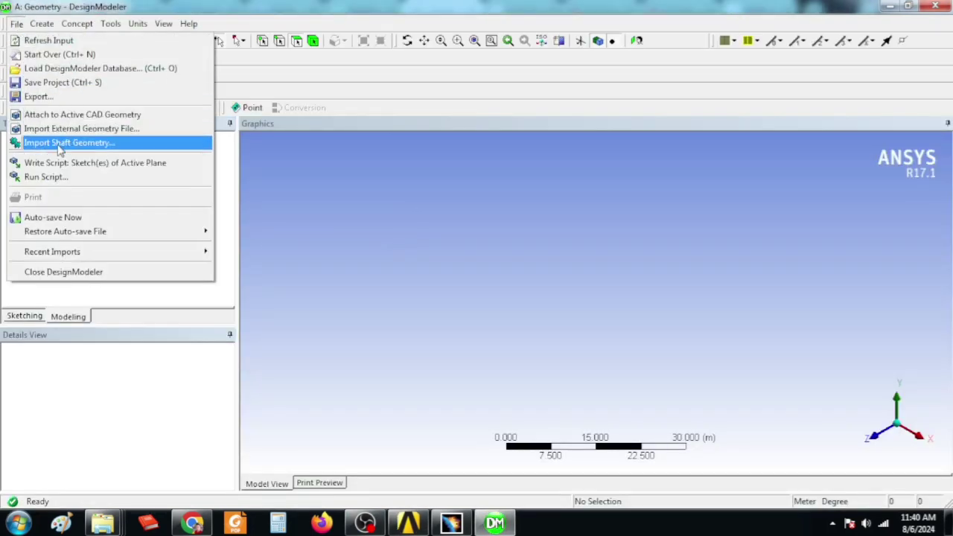
left_click(75, 128)
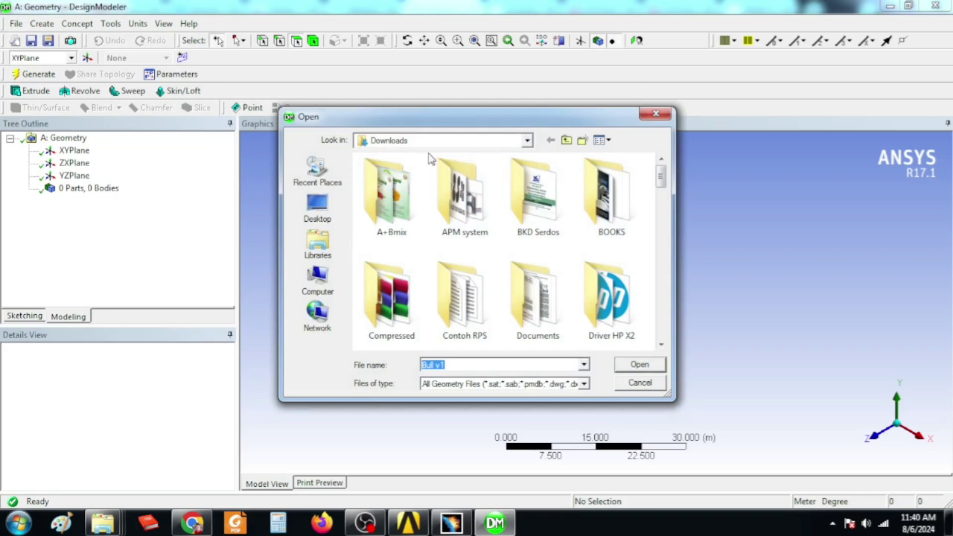
left_click_drag(660, 177, 663, 341)
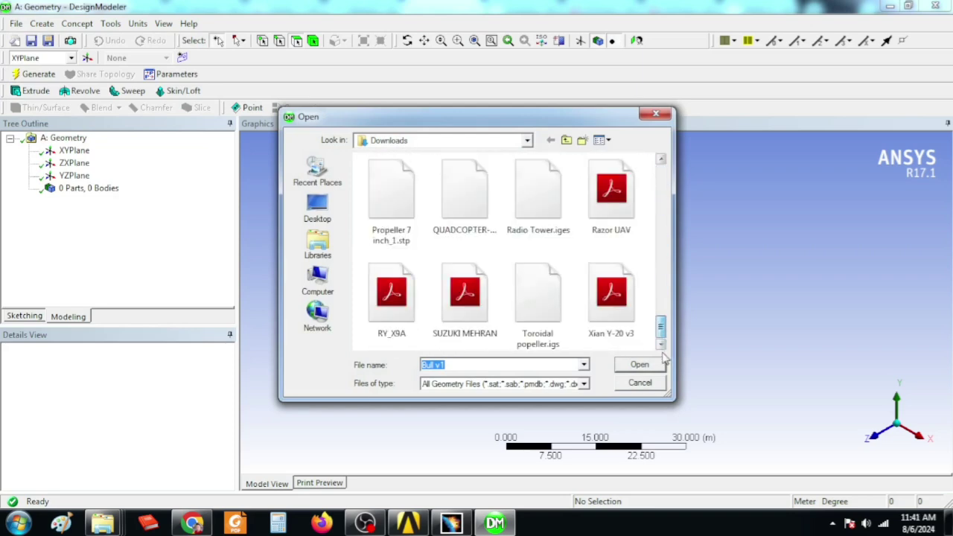
left_click(616, 232)
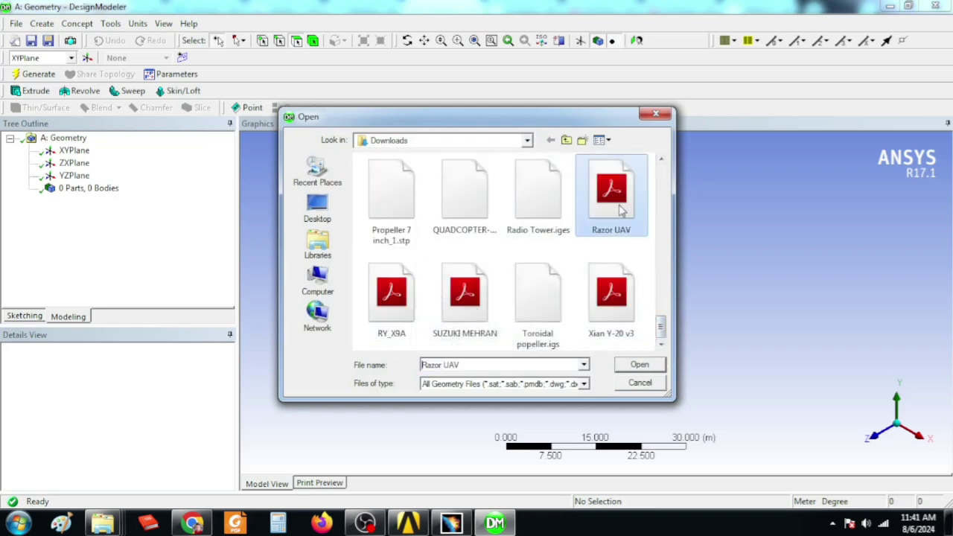
scroll(622, 256, "up", 2)
scroll(620, 260, "down", 1)
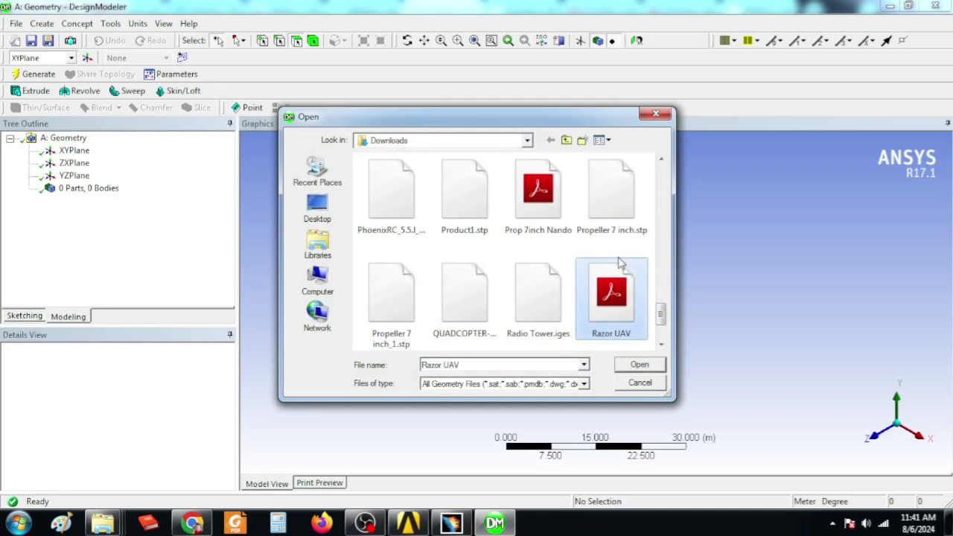
scroll(567, 267, "up", 1)
scroll(588, 269, "up", 3)
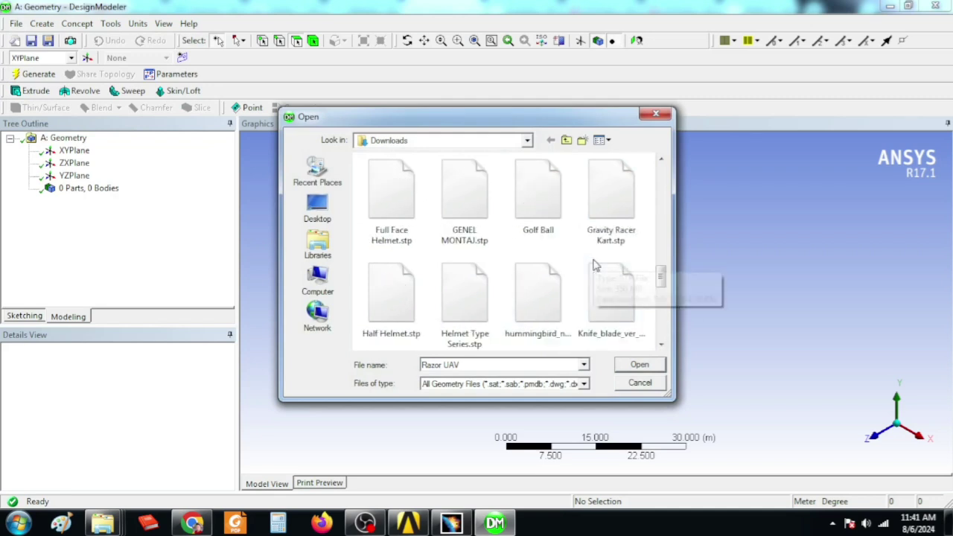
scroll(596, 271, "up", 3)
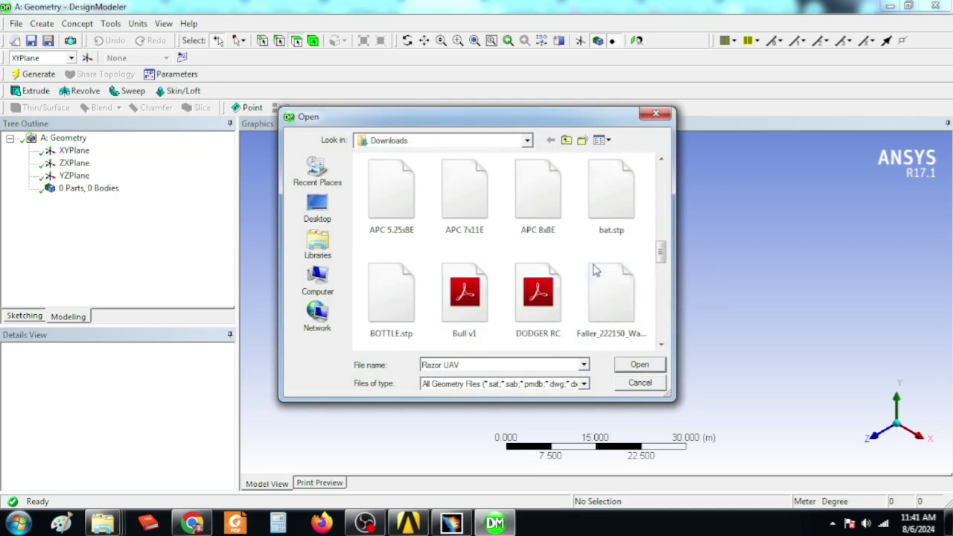
left_click(465, 294)
left_click(635, 365)
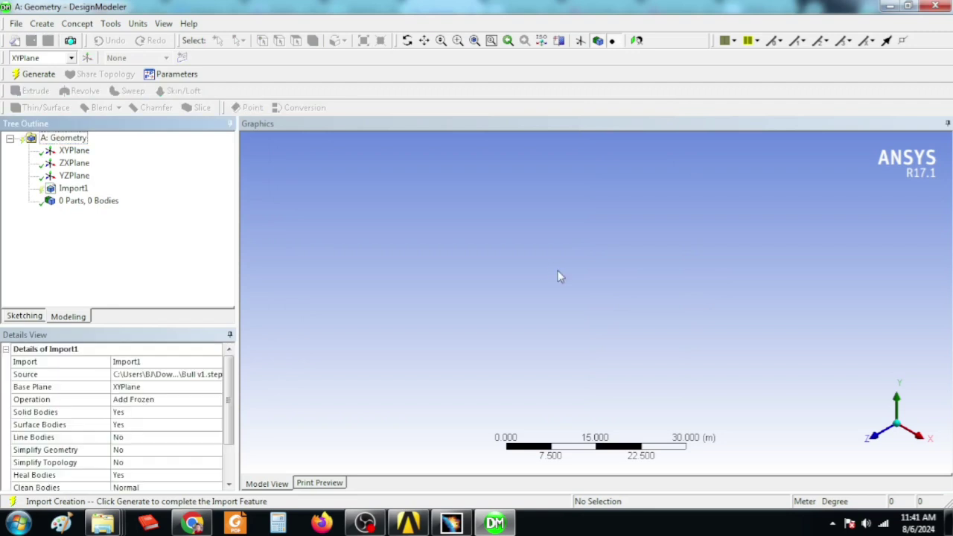
key("F5")
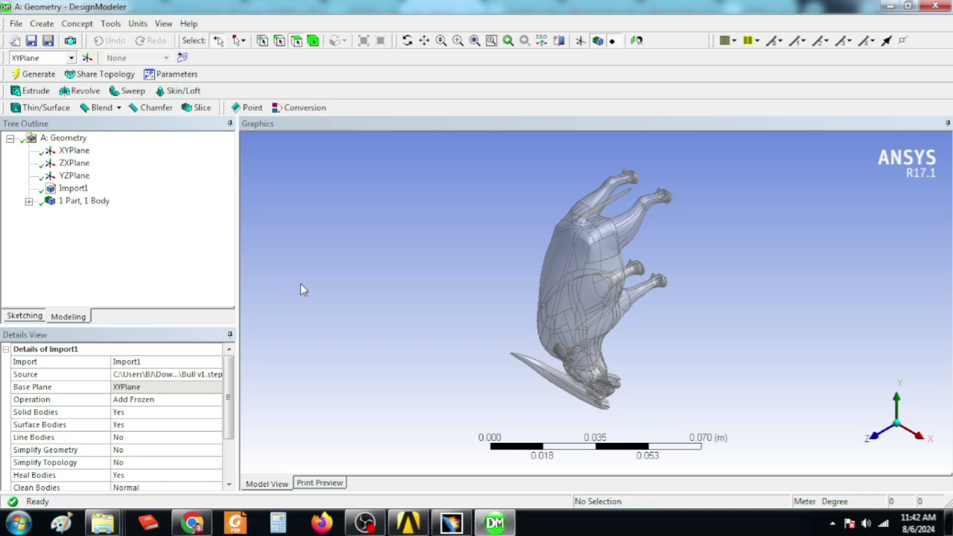
Step: Create a new sketch on the YZPlane, viewed face-on with the bull's side profile
middle_click_drag(461, 325, 458, 219)
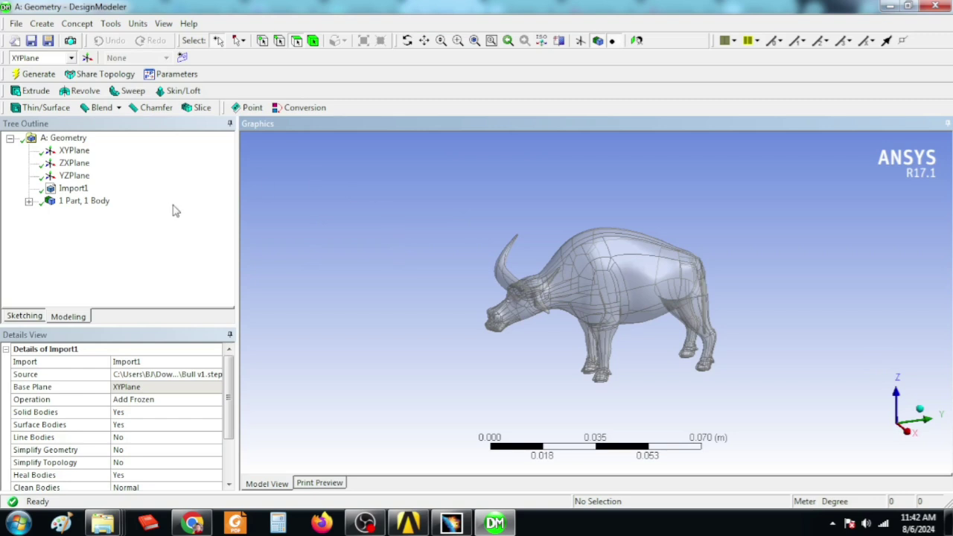
left_click(74, 176)
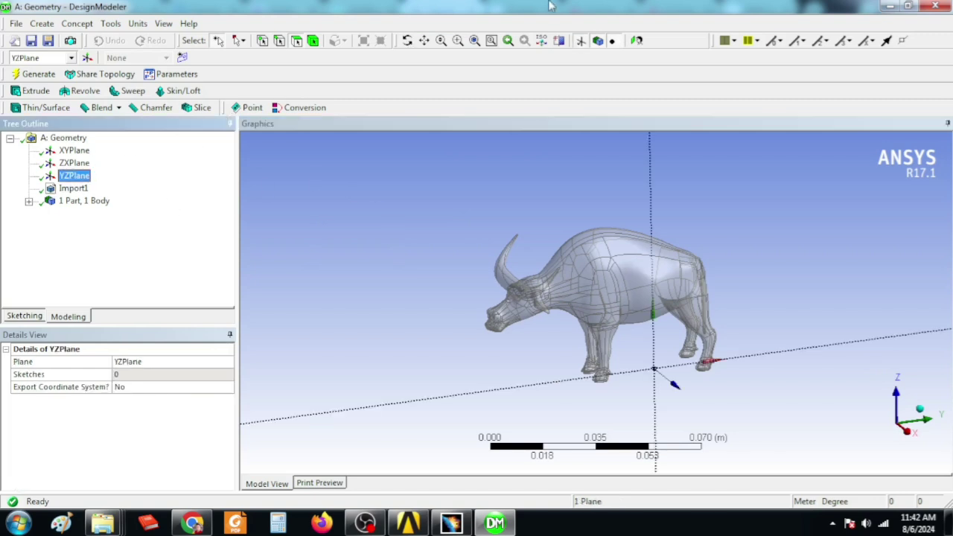
left_click(637, 41)
left_click(581, 42)
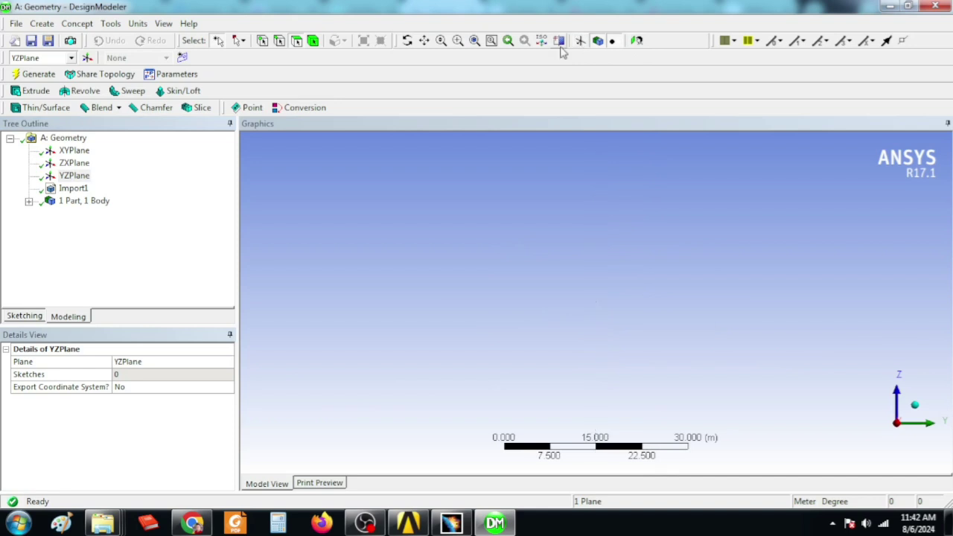
left_click(475, 42)
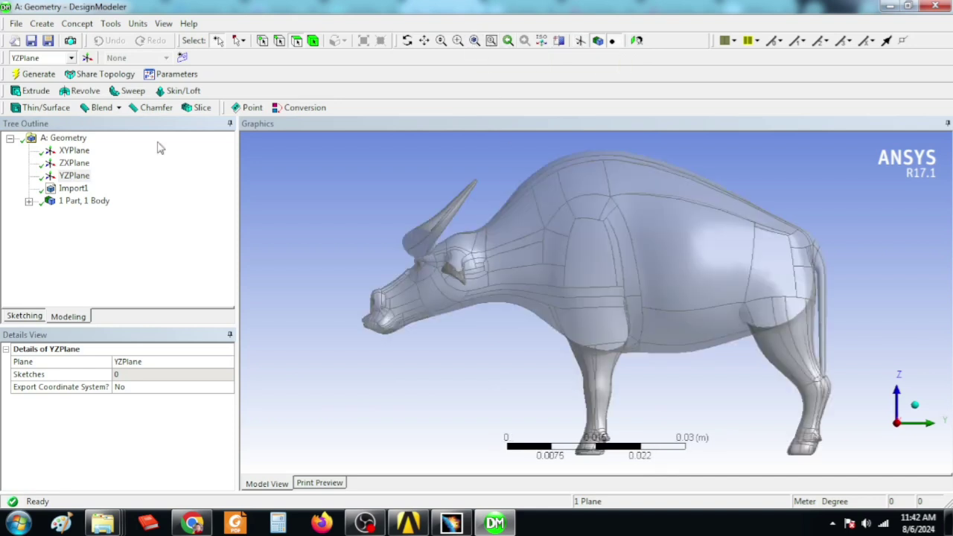
left_click(74, 176)
left_click(183, 58)
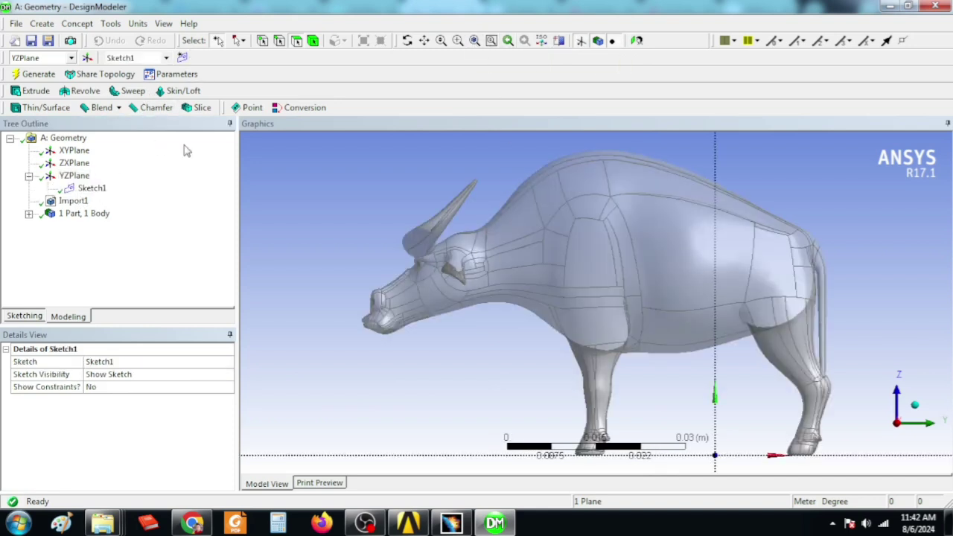
Step: Sketch a rectangle about 0.102 m by 0.053 m around the bull, with its lower edge on the horizontal axis
left_click(25, 315)
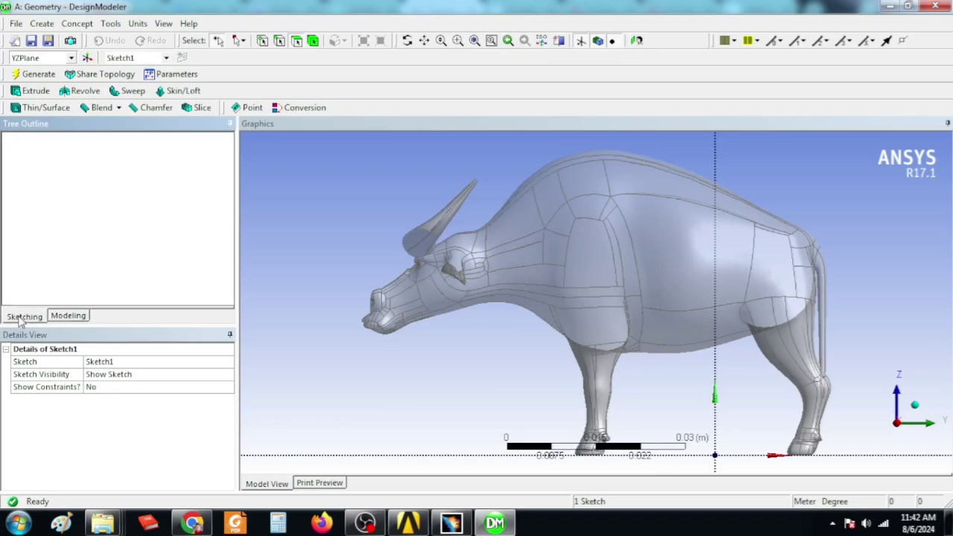
left_click(84, 219)
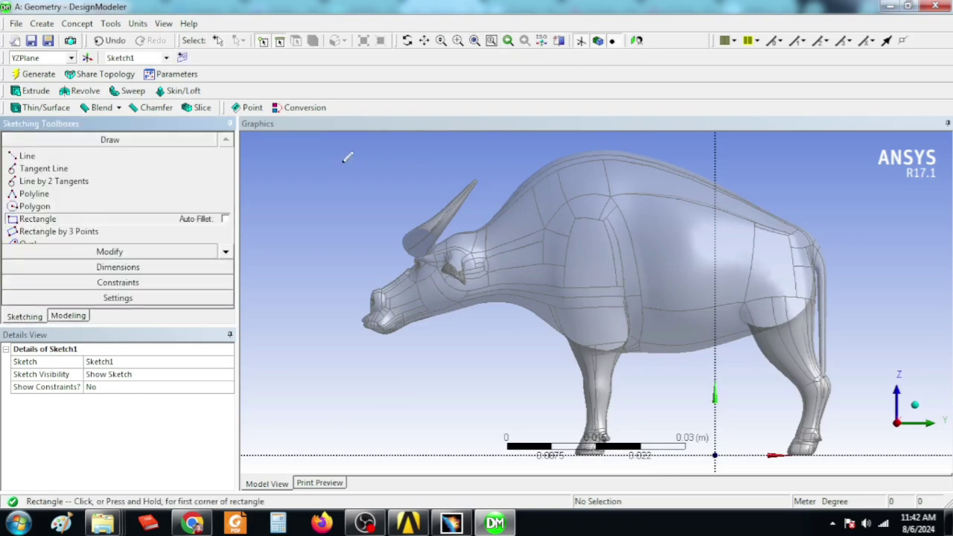
left_click(283, 139)
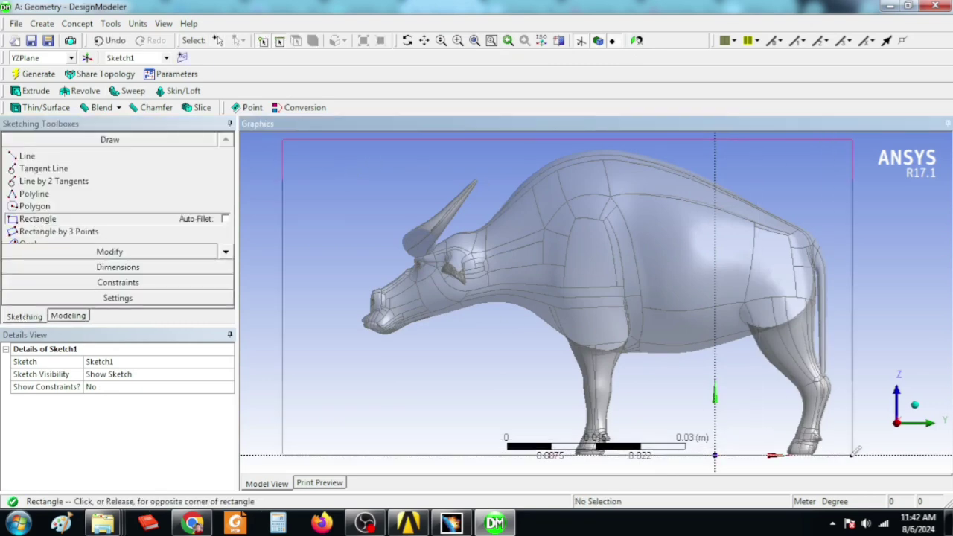
left_click(894, 456)
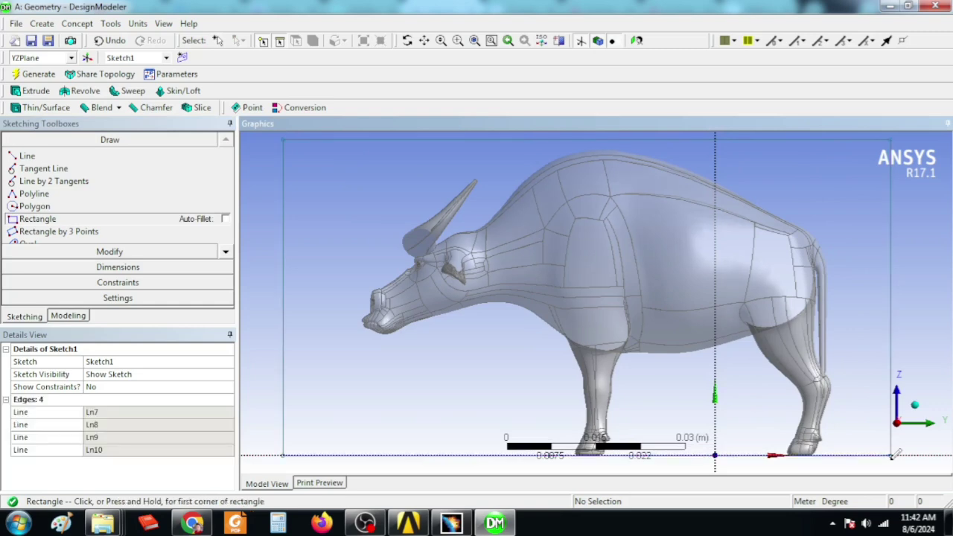
Step: Add a general dimension for the rectangle's height on the vertical edge in front of the bull's head
left_click(85, 270)
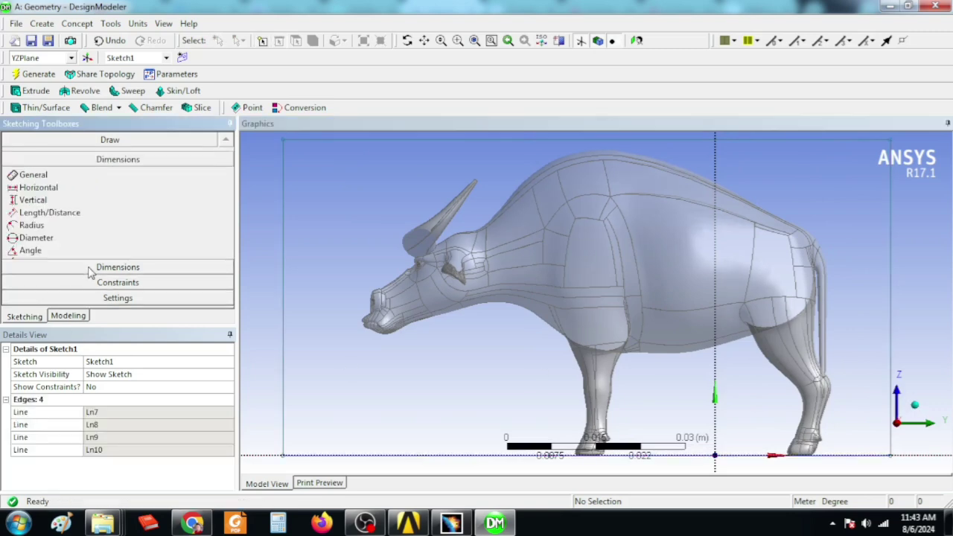
left_click(283, 221)
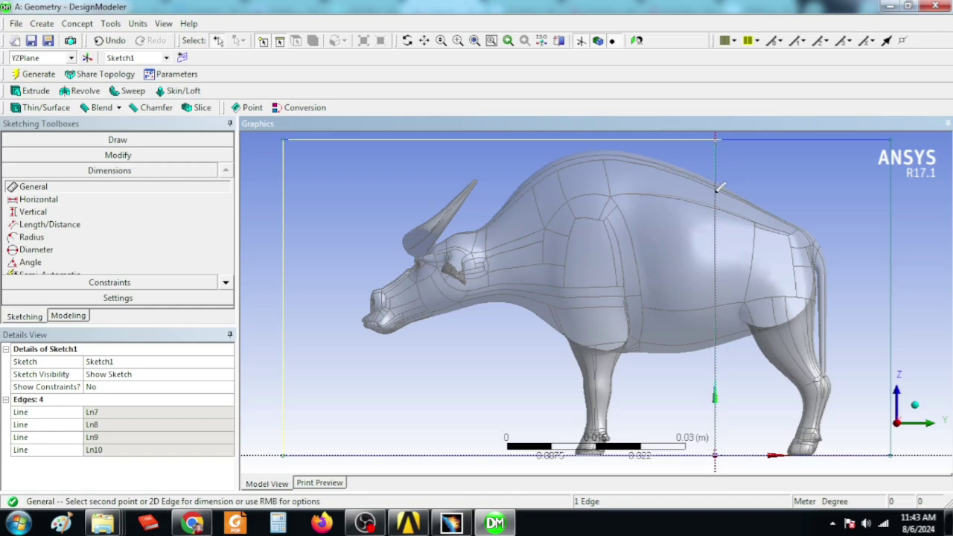
left_click(396, 220)
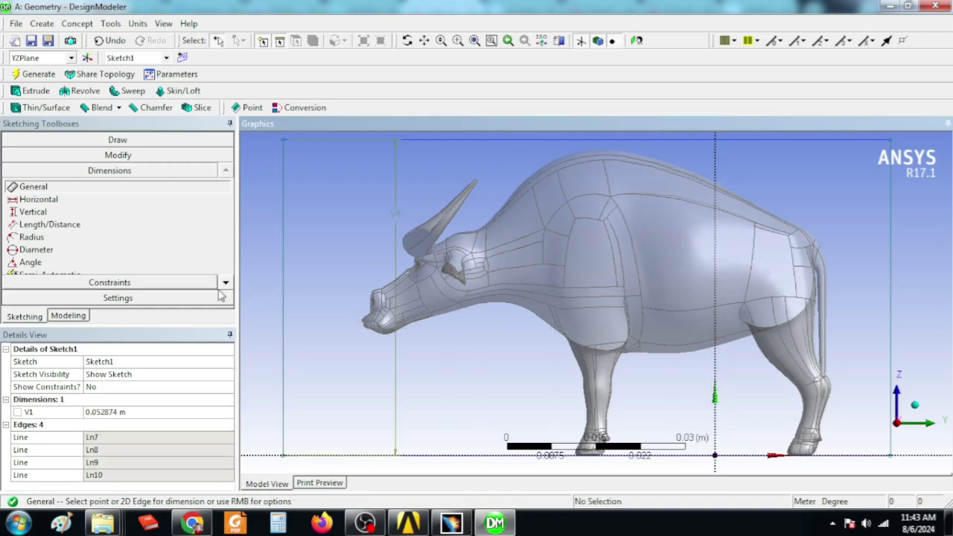
Step: Add horizontal dimensions from the vertical axis to the rectangle's front edge and to its rear edge
left_click(46, 201)
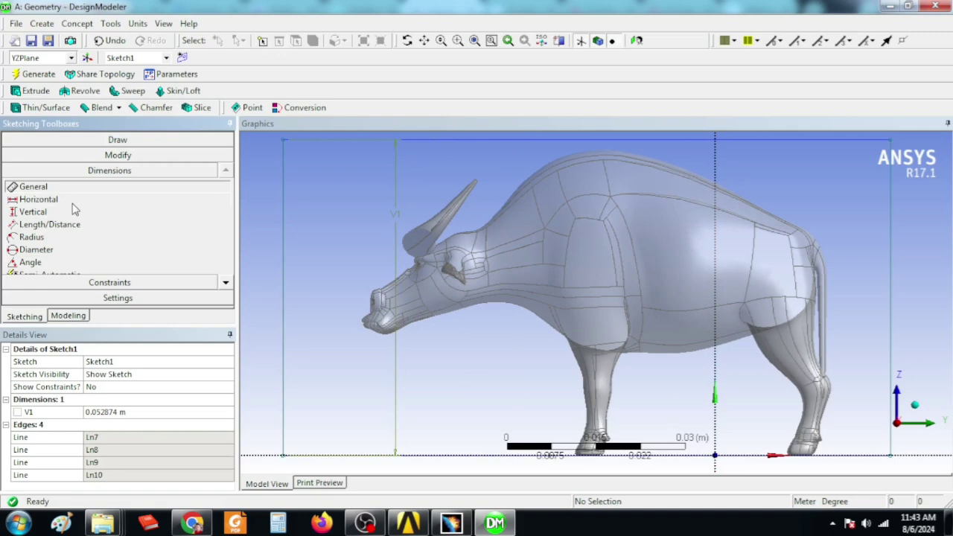
left_click(287, 224)
left_click(727, 232)
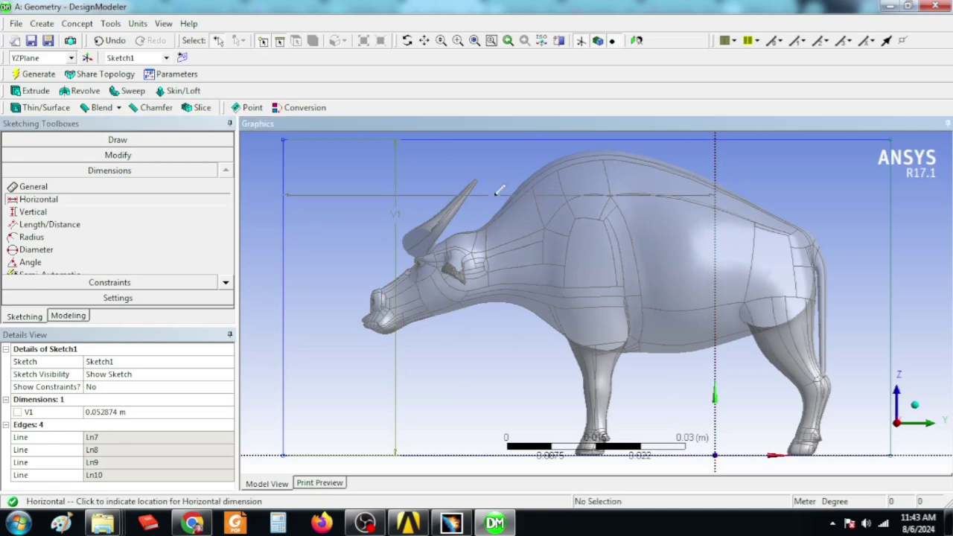
left_click(426, 235)
left_click(820, 195)
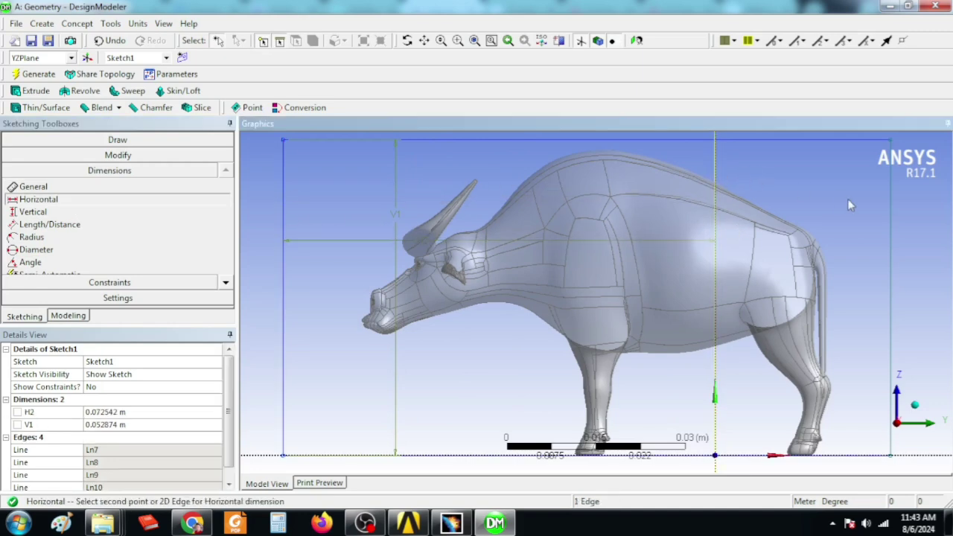
left_click(892, 216)
left_click(788, 188)
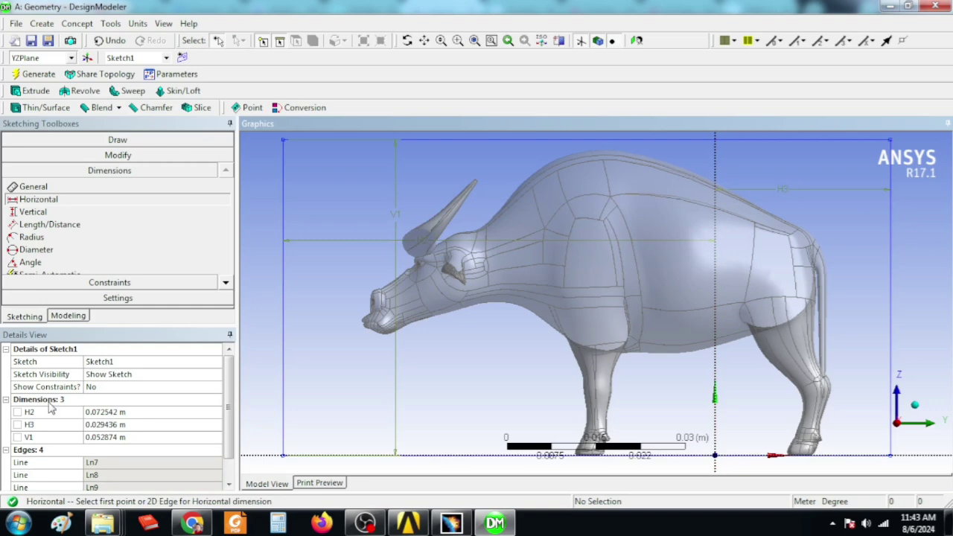
Step: Set the rectangle's height to 2 m and its distances from the vertical axis to 2 m in front and 3 m behind, then hide the plane axes
left_click(103, 439)
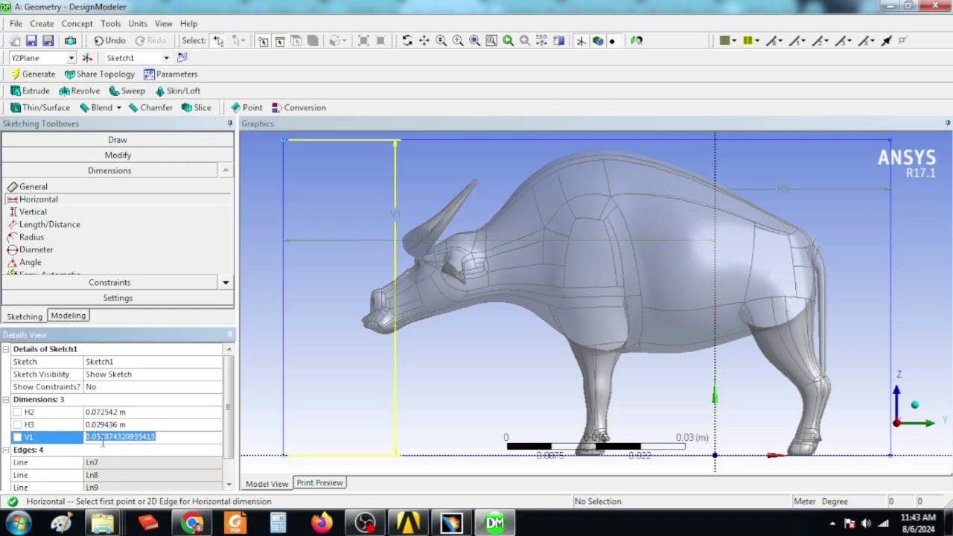
type("2")
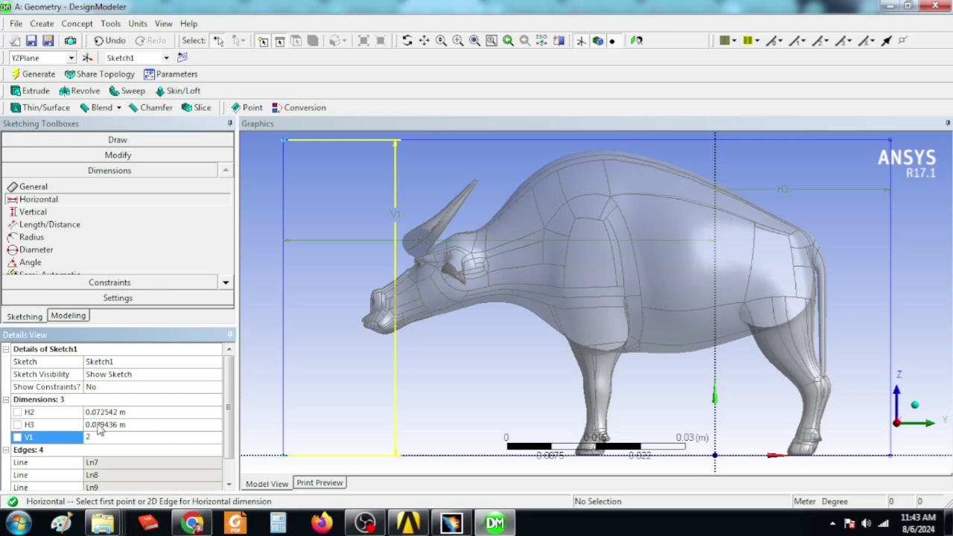
left_click(99, 424)
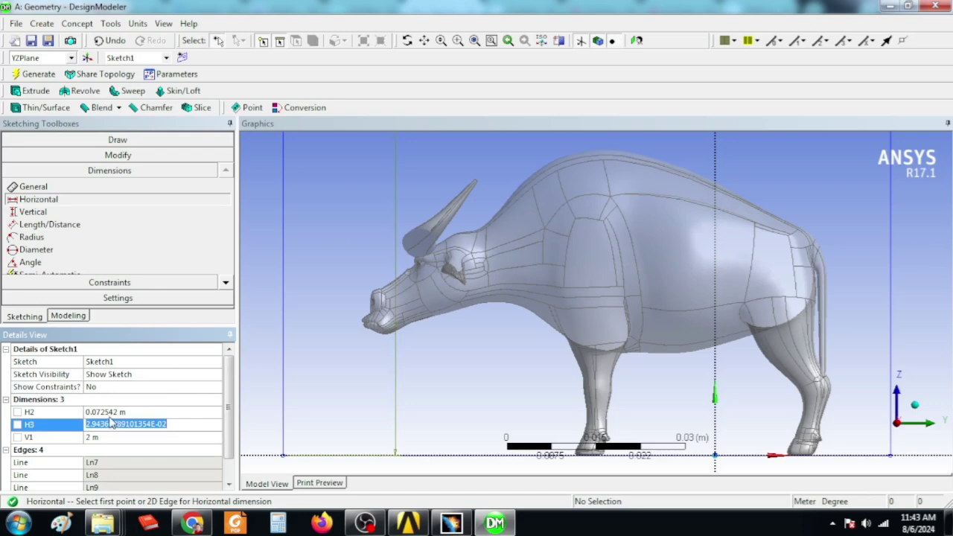
left_click(110, 411)
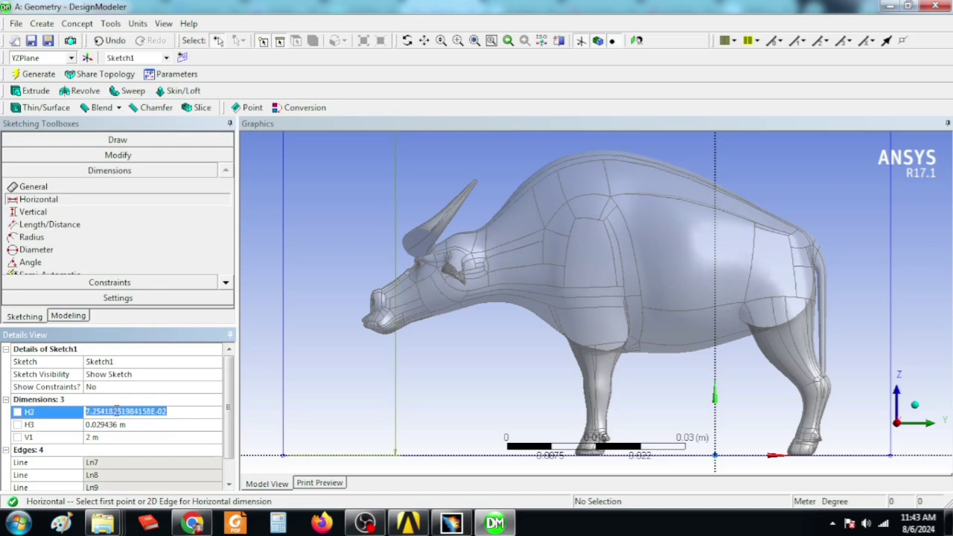
type("2")
key("Return")
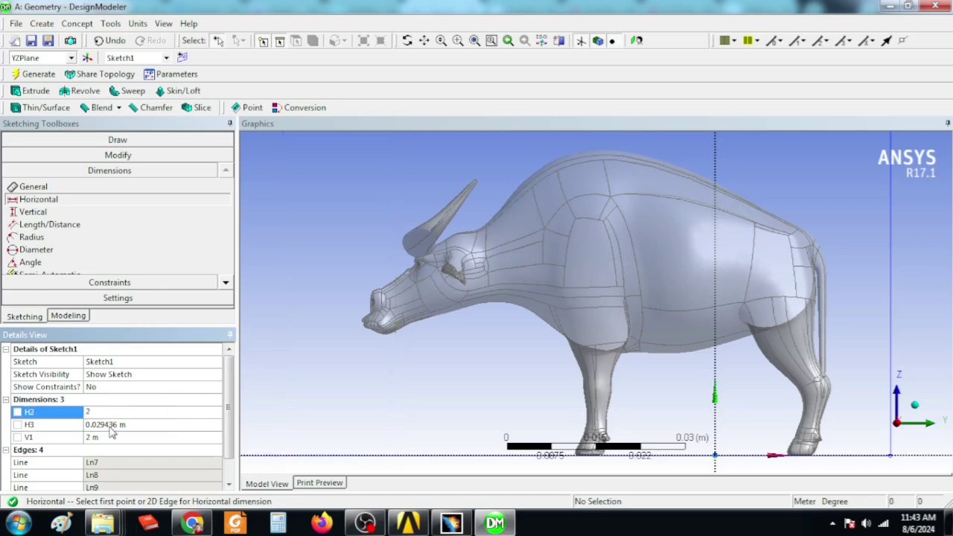
left_click(110, 424)
type("3")
key("Return")
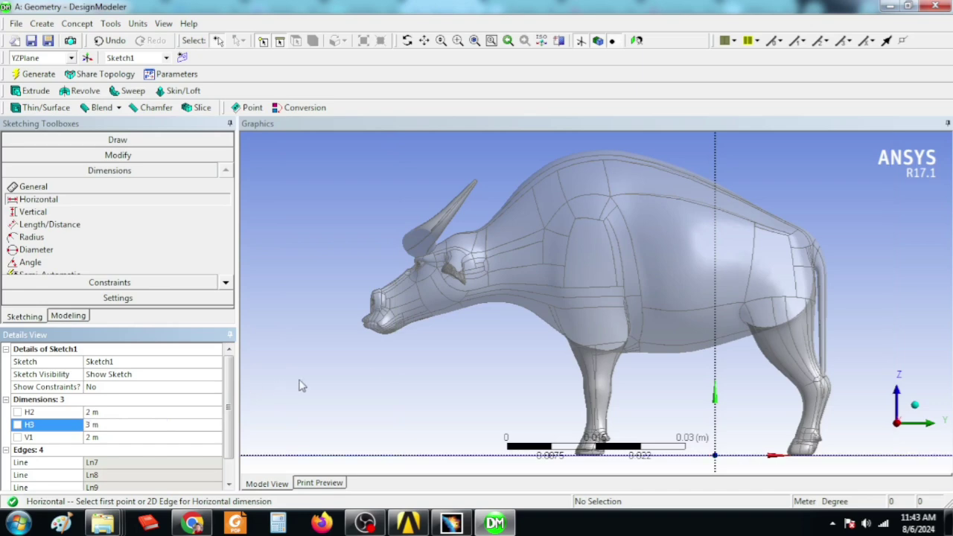
left_click(474, 42)
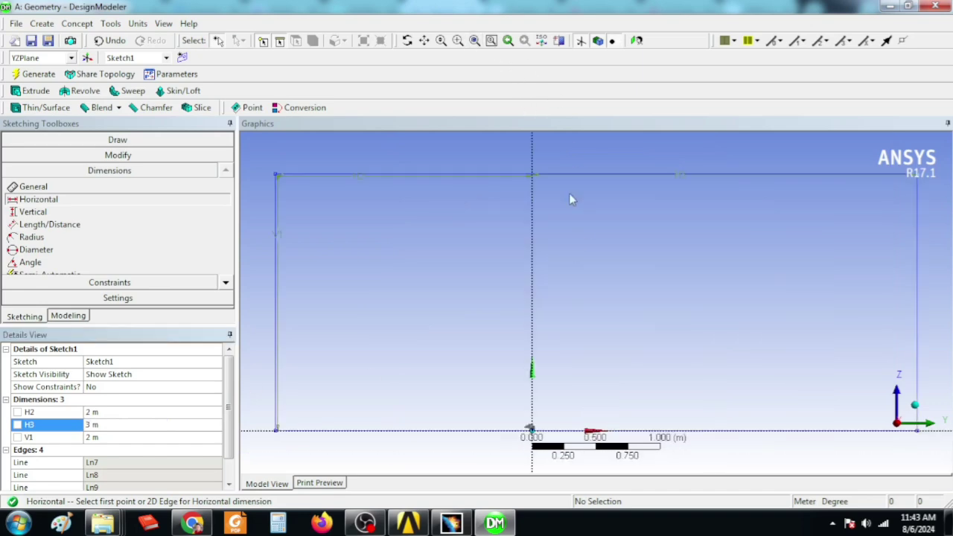
left_click(582, 41)
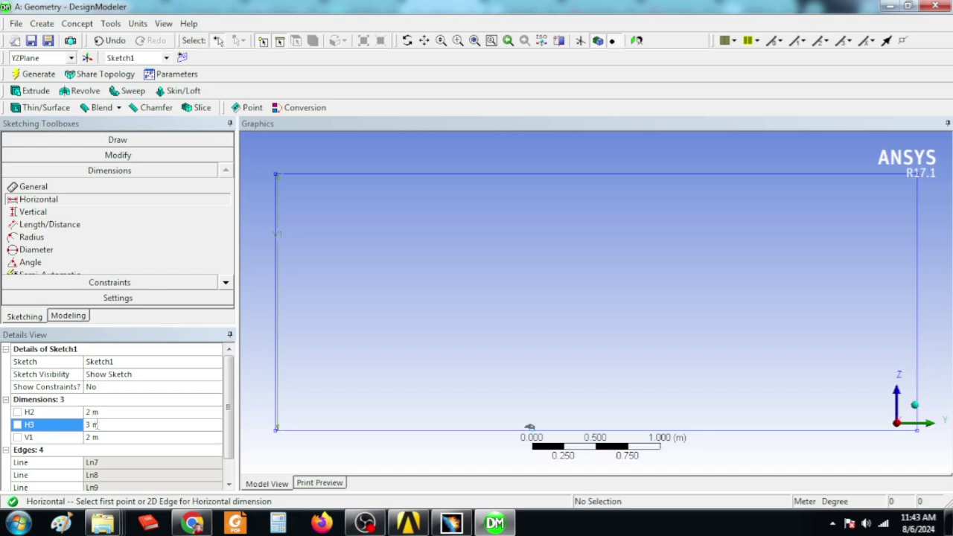
Step: Set the rectangle's height to 1 m and its distances from the vertical axis to 1 m in front and 2 m behind
left_click(97, 441)
type("1")
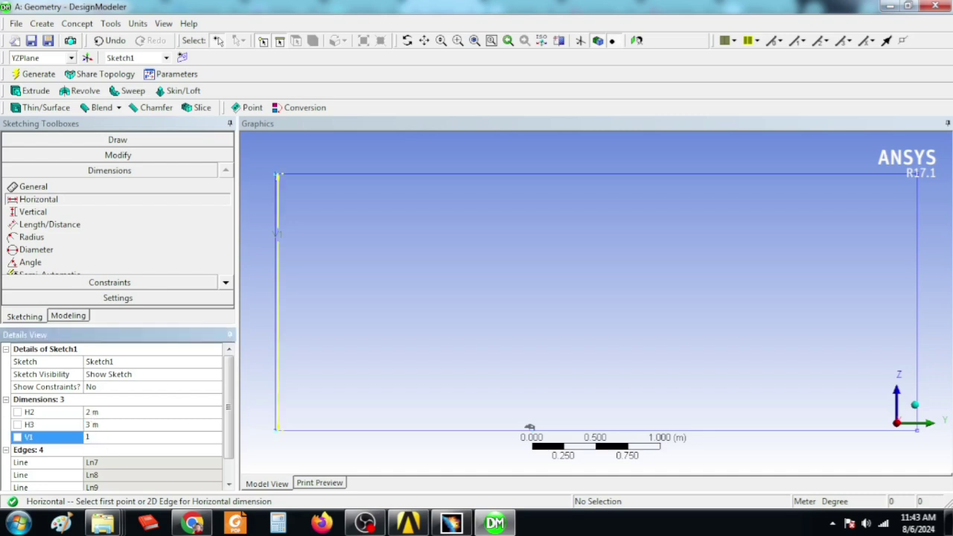
left_click(93, 412)
type("1")
left_click(93, 425)
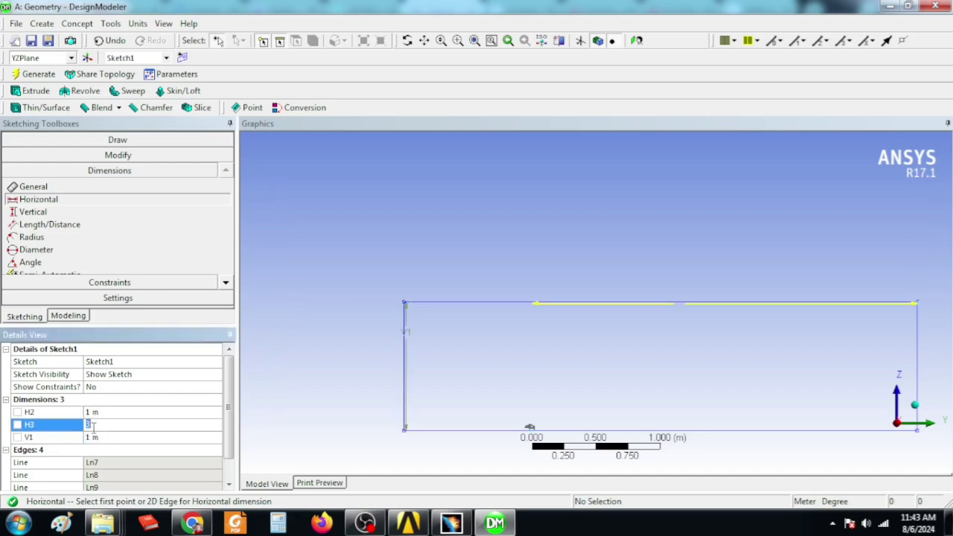
left_click(298, 361)
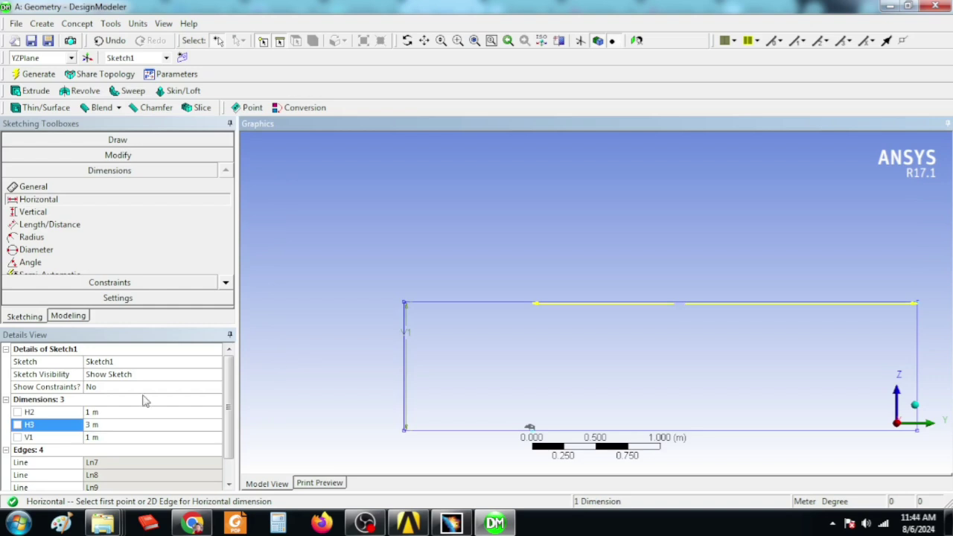
left_click(95, 426)
type("2")
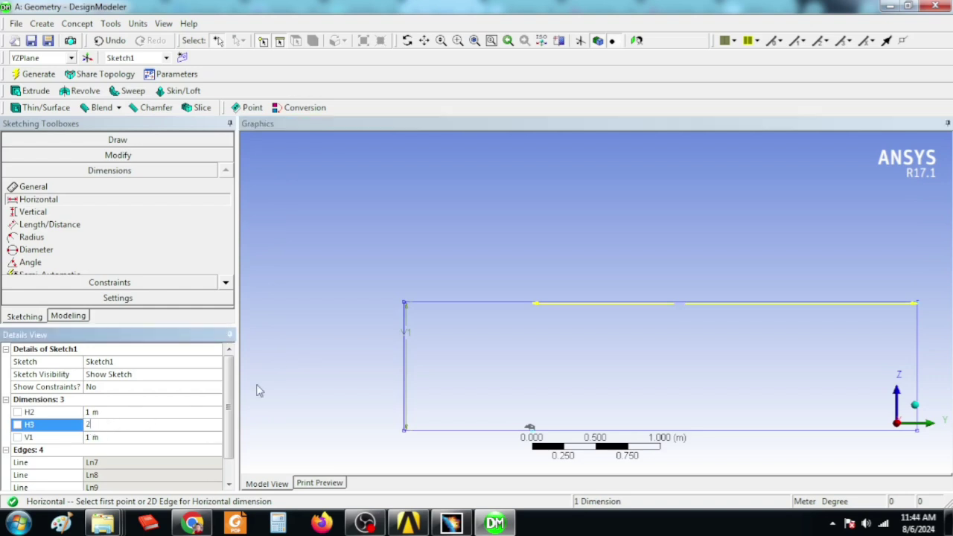
key("Return")
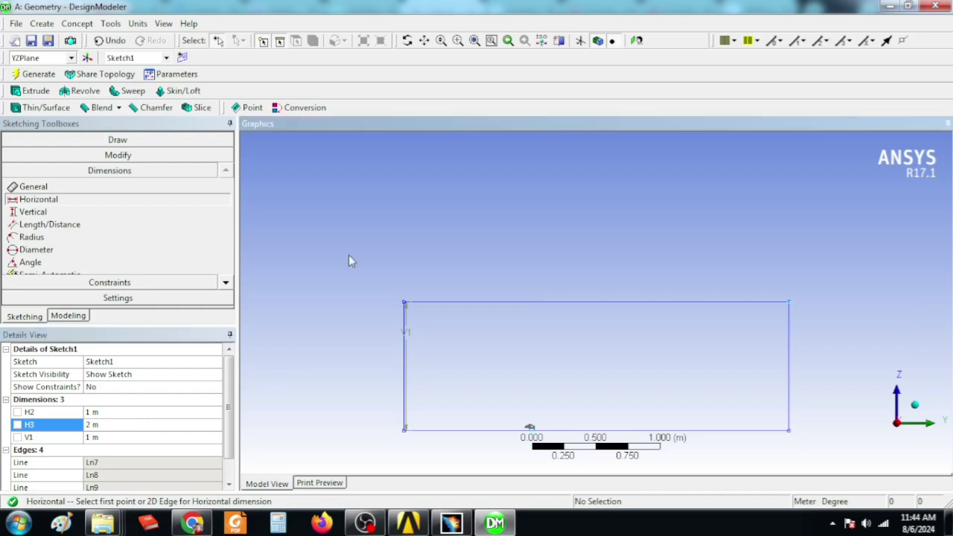
Step: Start an extrusion of Sketch1 using the Add Frozen operation
left_click(68, 317)
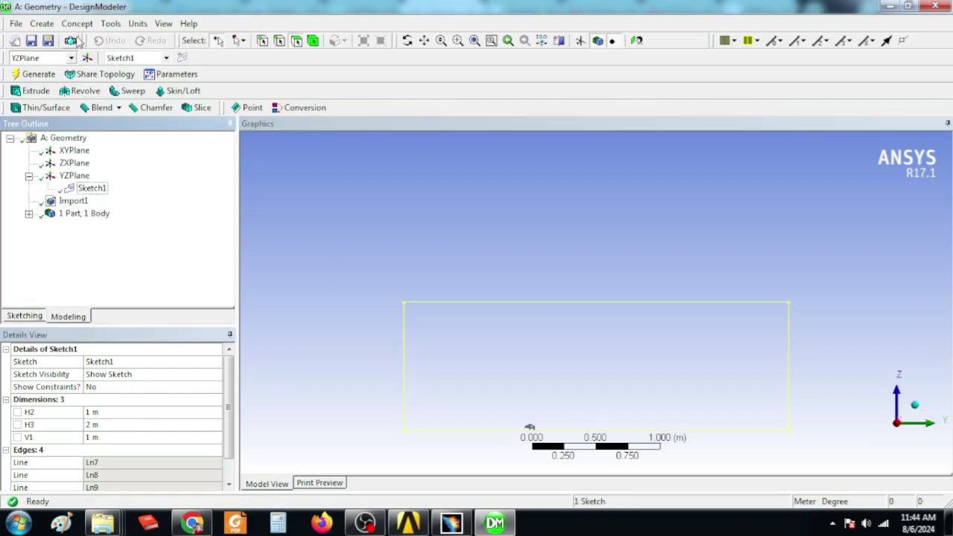
left_click(44, 25)
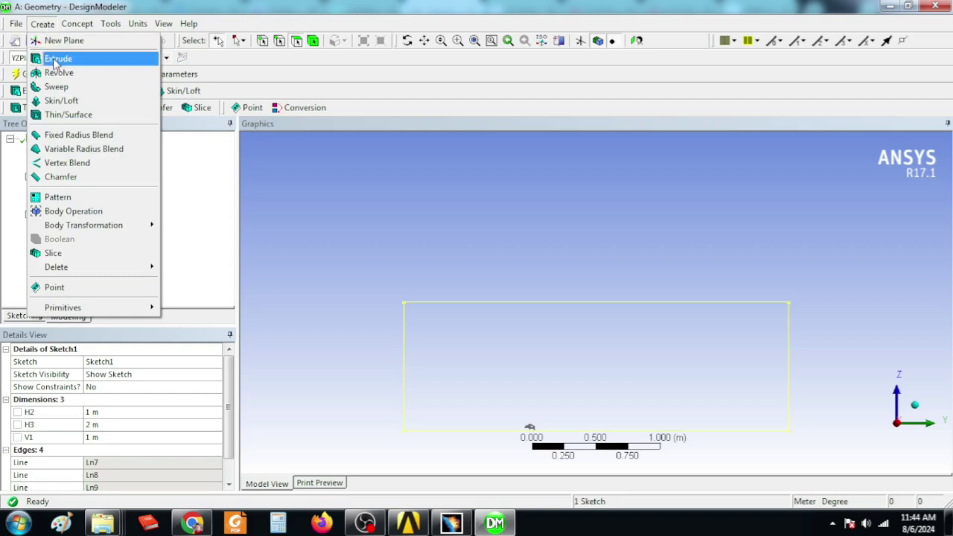
left_click(56, 60)
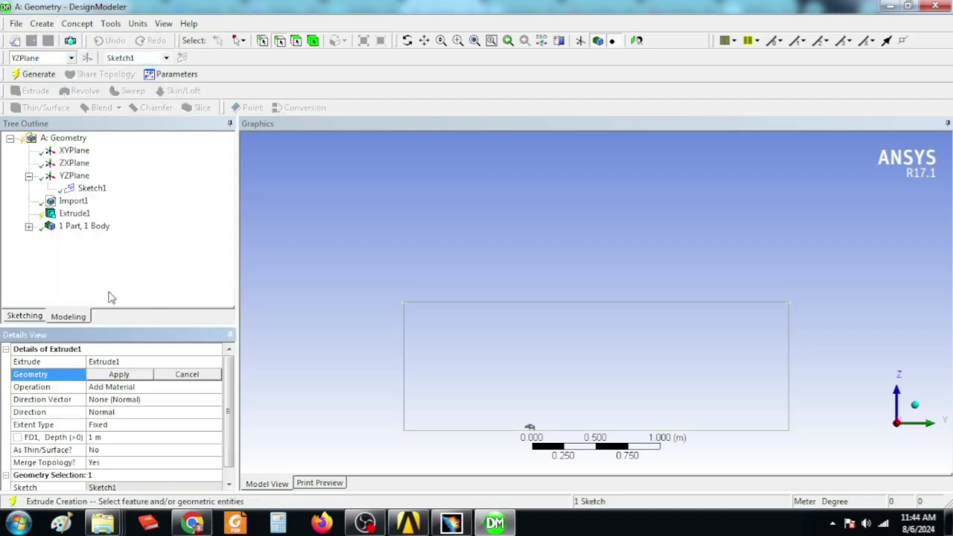
left_click(91, 188)
left_click(119, 374)
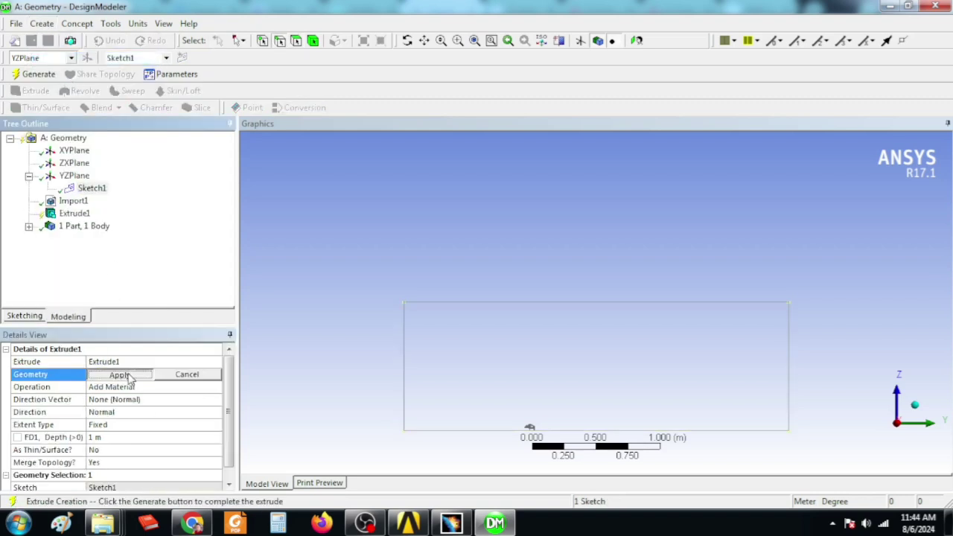
left_click(137, 387)
left_click(216, 387)
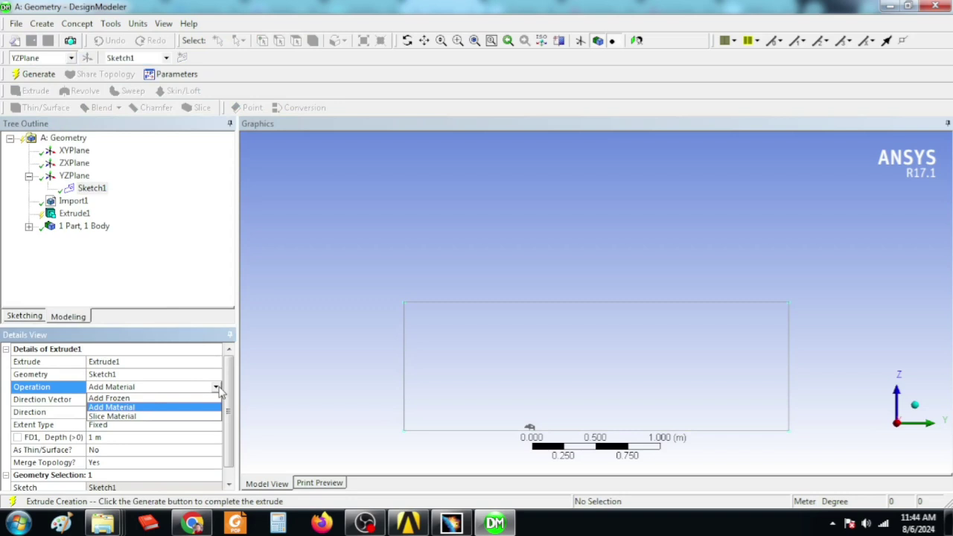
left_click(142, 406)
Step: Set the YZPlane normal as the extrusion's direction vector, choose Both - Symmetric with 1 m depth, and generate it
left_click(75, 176)
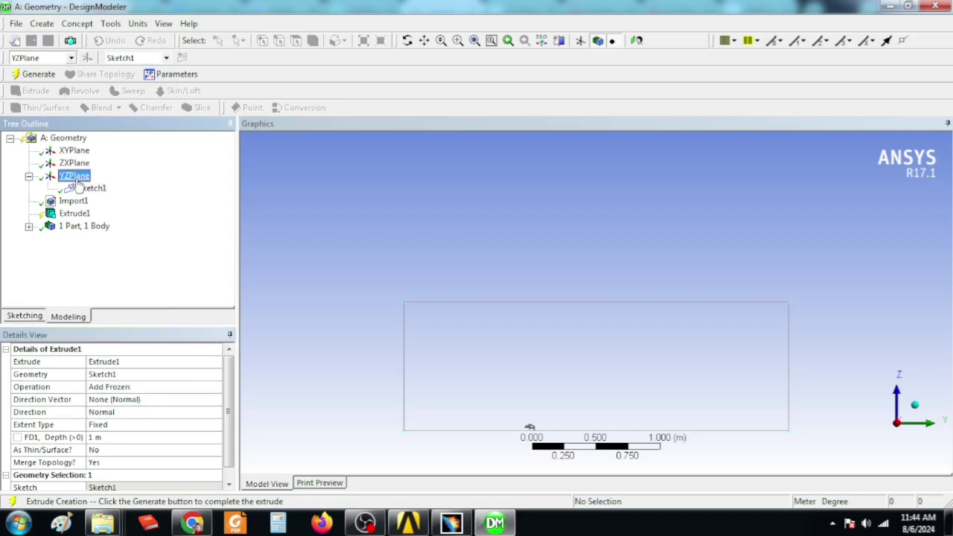
left_click(130, 400)
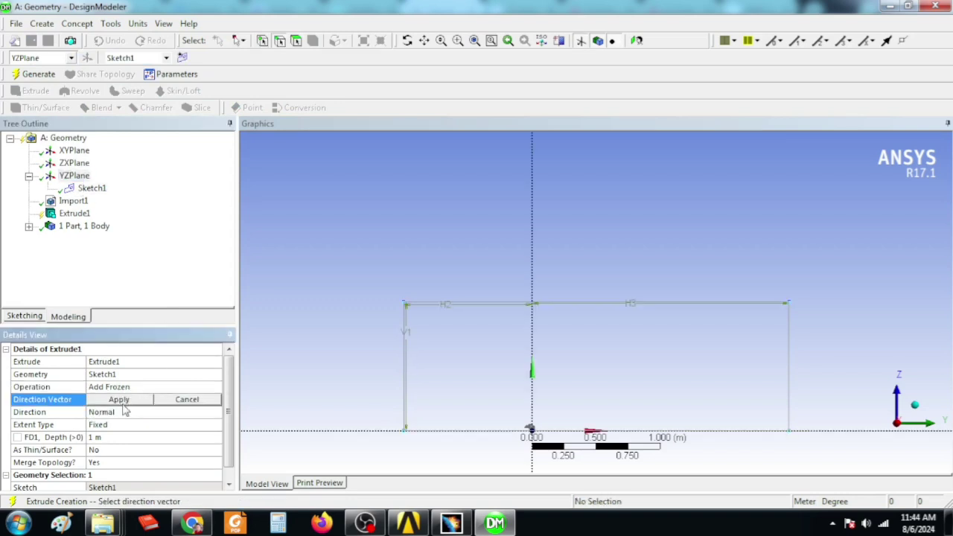
left_click(74, 175)
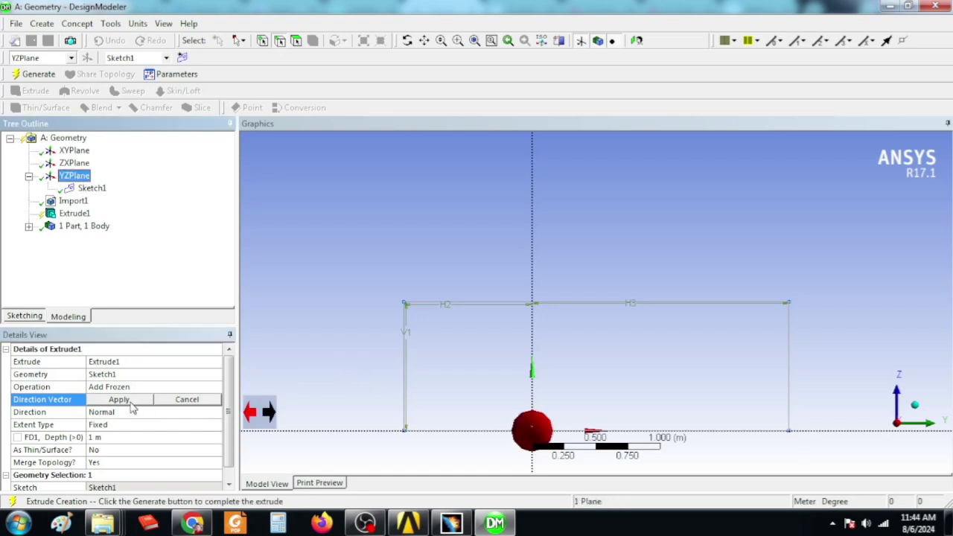
left_click(131, 403)
left_click(127, 414)
left_click(216, 412)
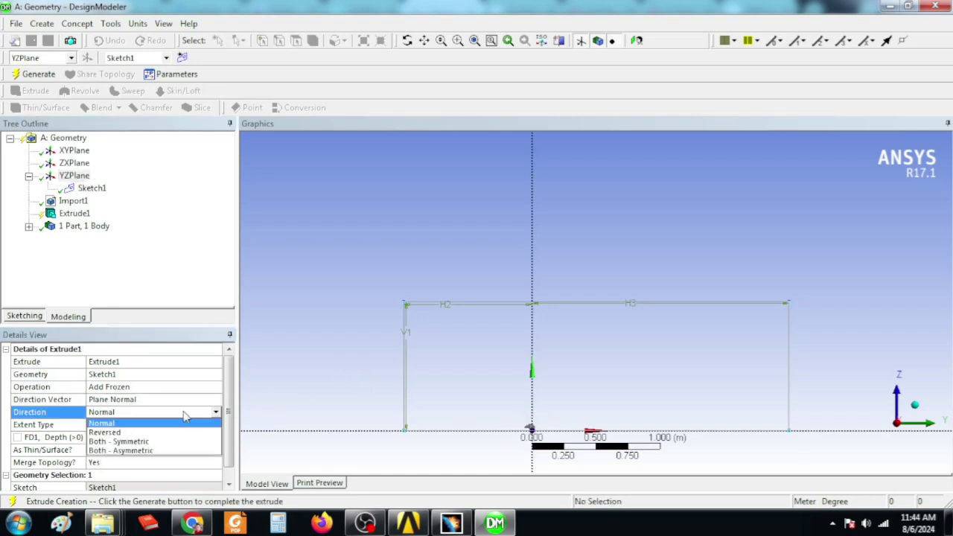
left_click(134, 442)
left_click(35, 73)
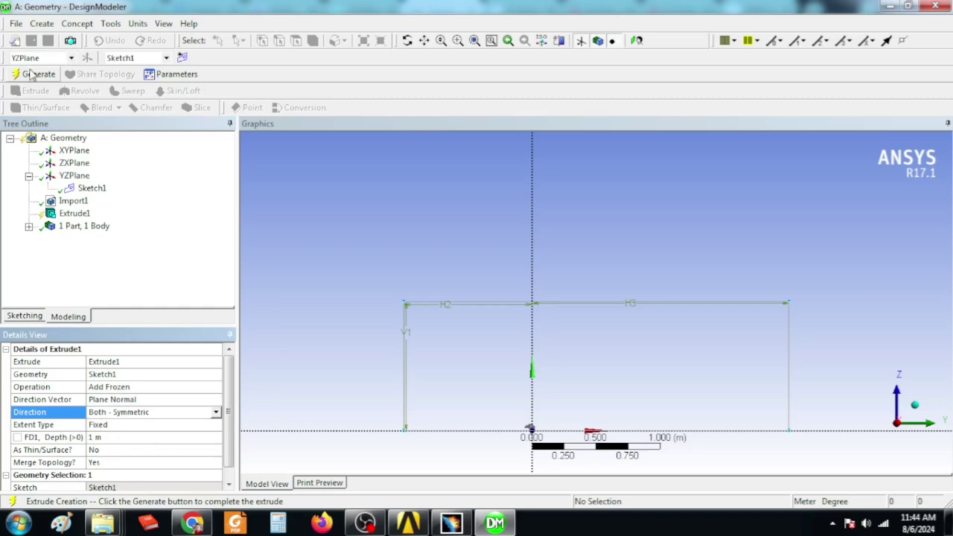
Step: Hide Sketch1 and turn off the plane axes display
mouse_move(398, 345)
middle_mouse_down()
mouse_move(441, 349)
mouse_move(568, 323)
mouse_move(603, 400)
mouse_move(549, 328)
mouse_move(492, 375)
middle_mouse_up()
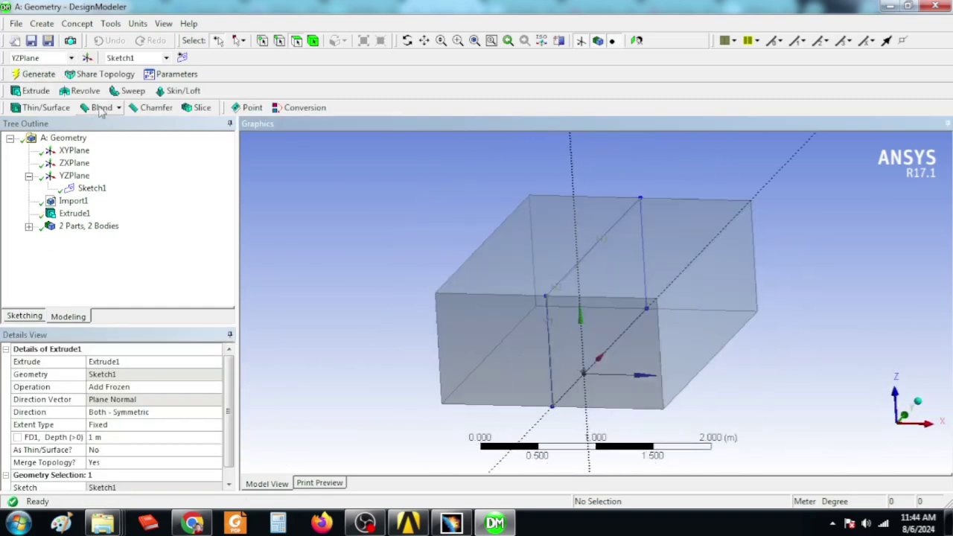
left_click(93, 189)
right_click(97, 190)
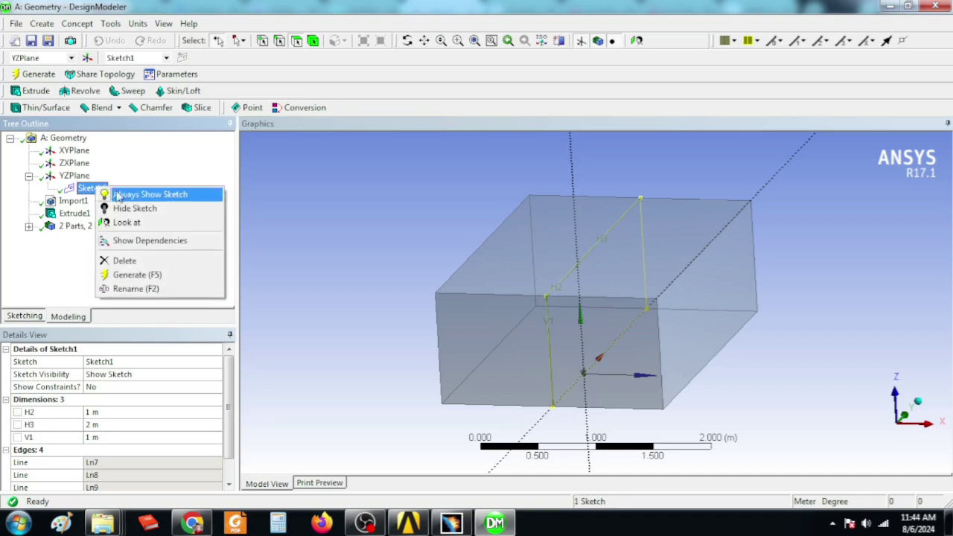
left_click(135, 209)
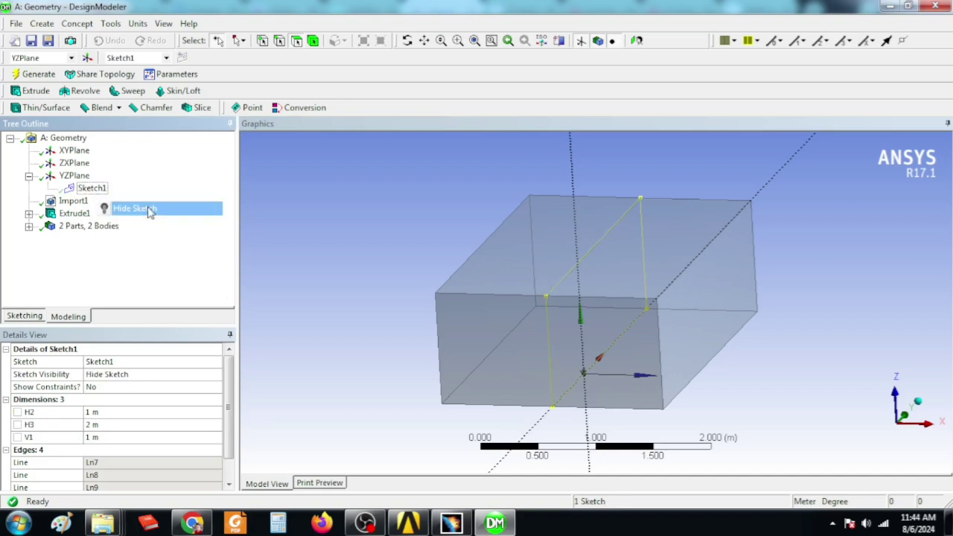
mouse_move(531, 238)
middle_mouse_down()
mouse_move(553, 232)
mouse_move(485, 214)
middle_mouse_up()
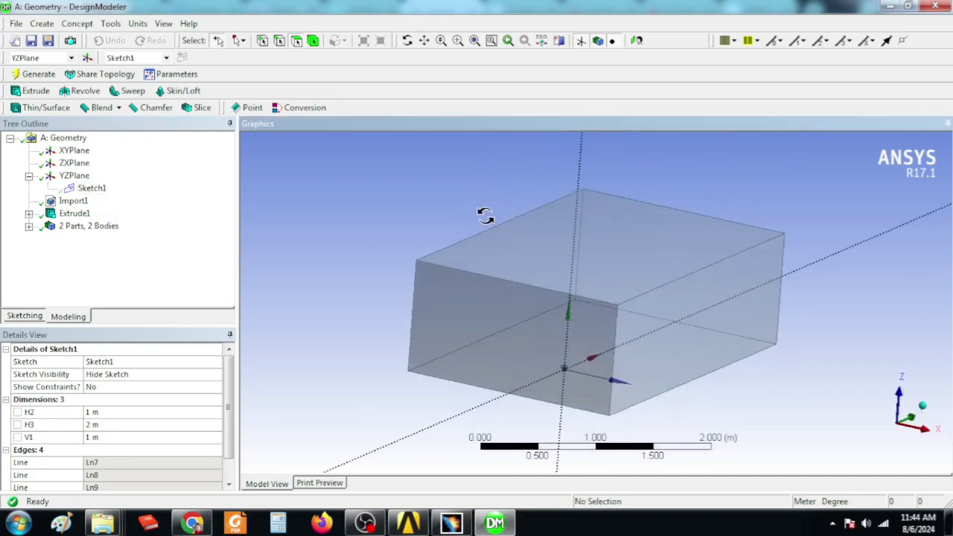
left_click(580, 41)
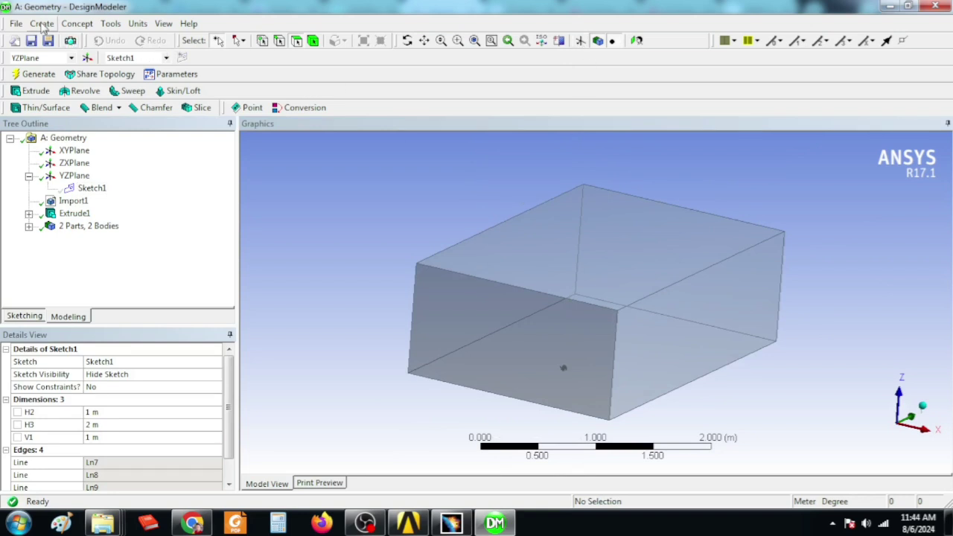
Step: Check the Bull and Solid bodies in the model, and start a Boolean feature with the Subtract operation
left_click(29, 226)
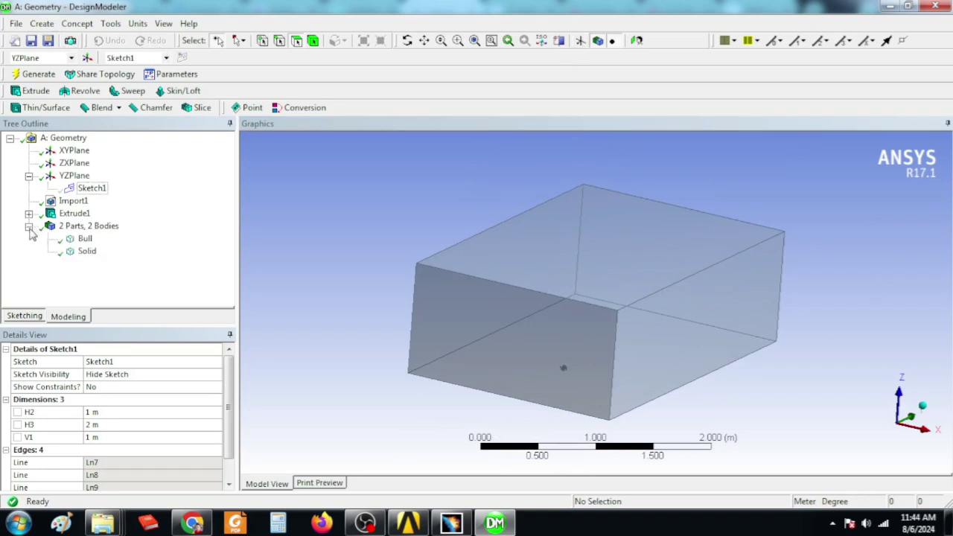
left_click(85, 238)
left_click(87, 252)
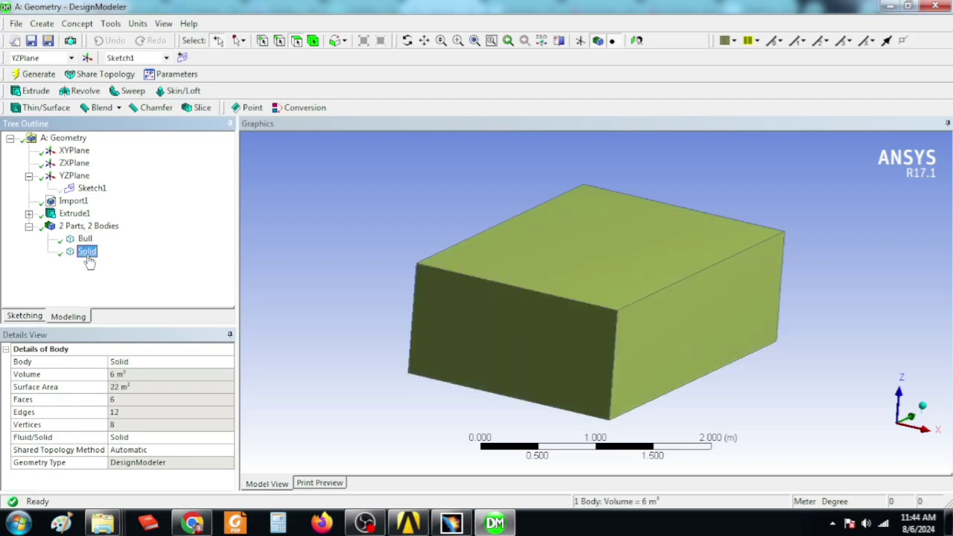
left_click(85, 239)
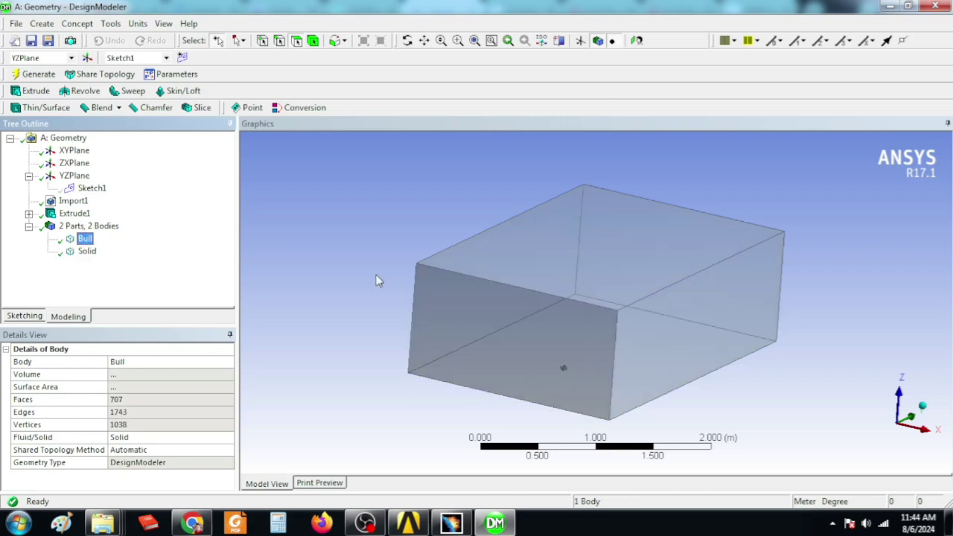
middle_click_drag(500, 312, 460, 307)
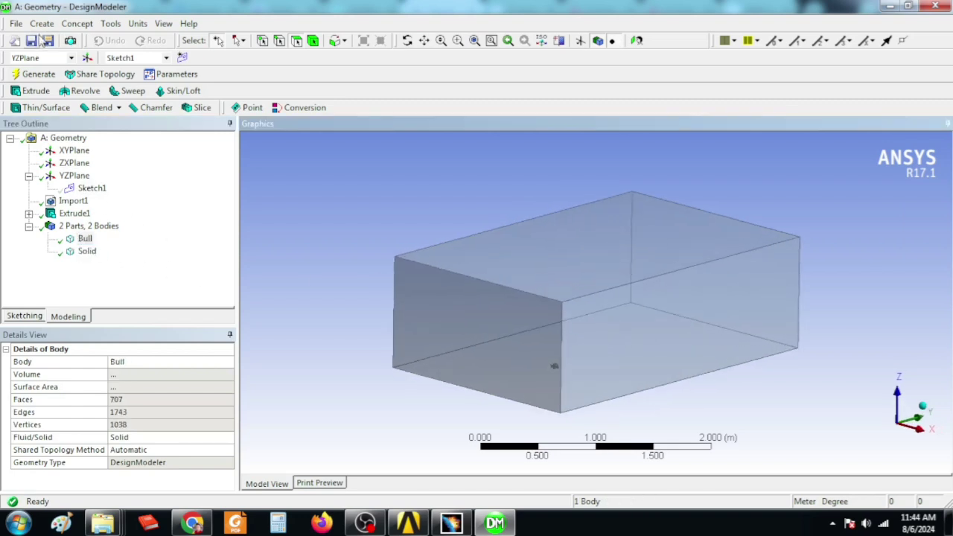
left_click(42, 23)
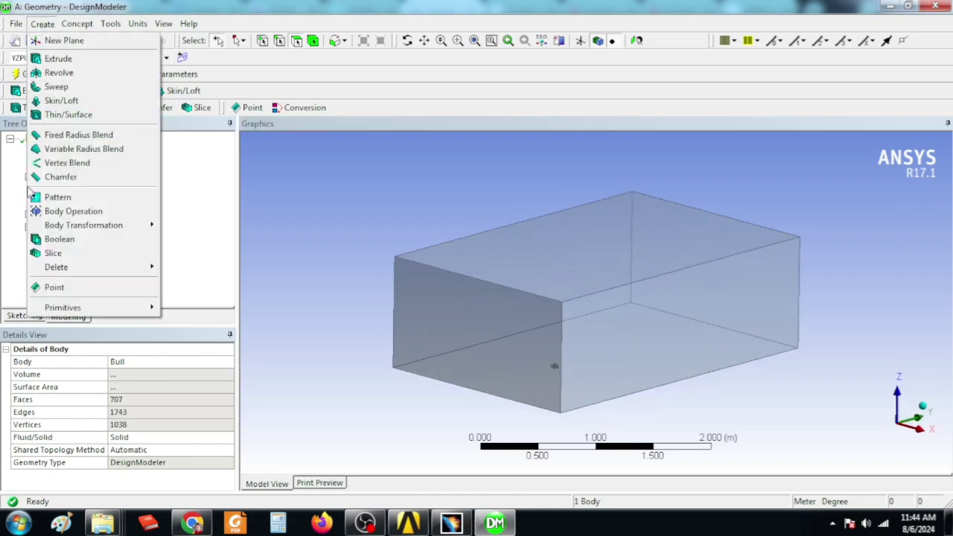
left_click(67, 241)
left_click(101, 374)
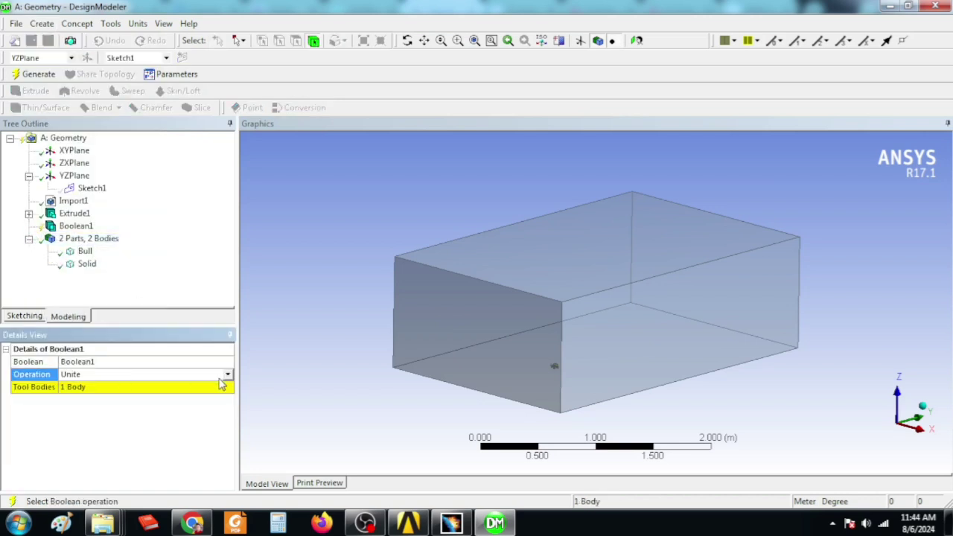
left_click(227, 374)
left_click(95, 395)
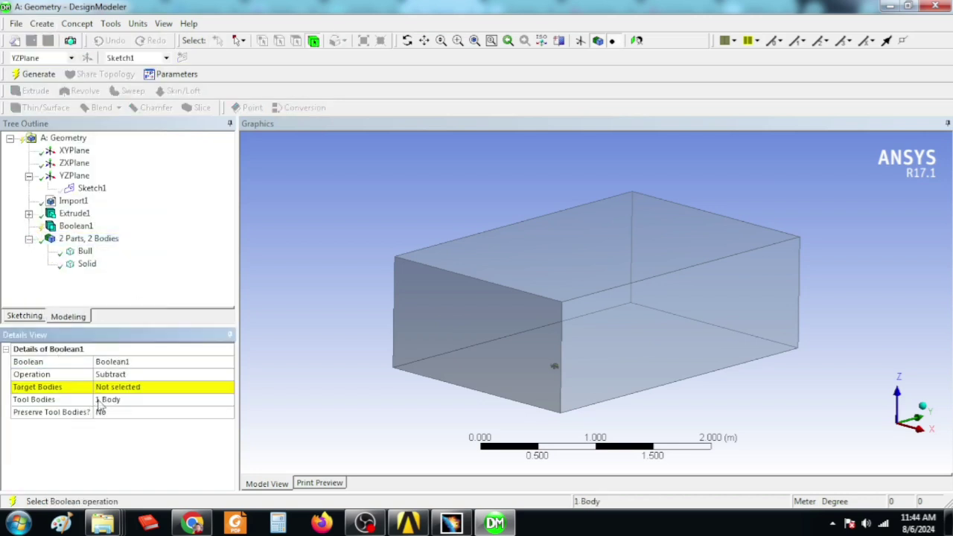
Step: Assign Solid as the Boolean's target body and Bull as its tool body, and generate the subtraction
left_click(141, 389)
left_click(86, 266)
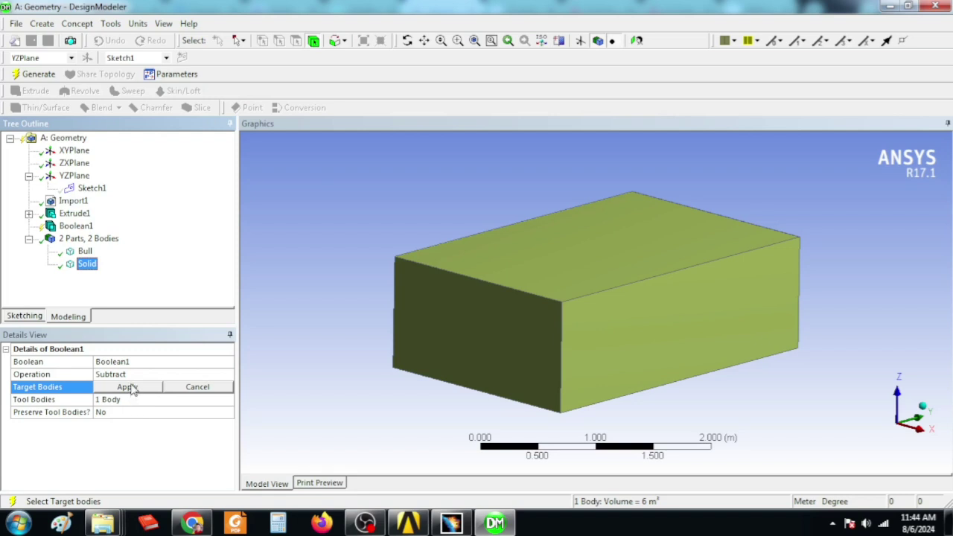
left_click(127, 388)
left_click(131, 400)
left_click(85, 251)
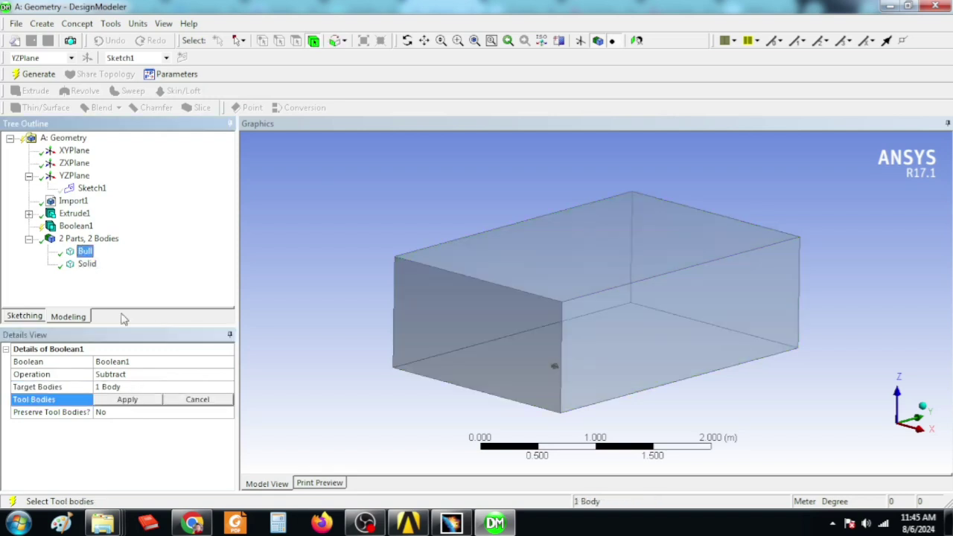
left_click(134, 401)
left_click(35, 74)
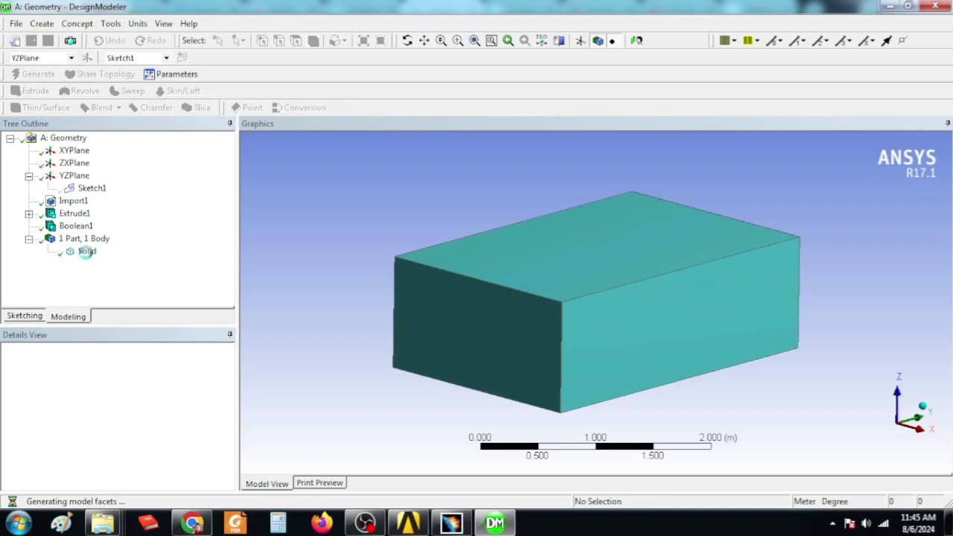
Step: Change the remaining Solid body's material type to Fluid
left_click(87, 251)
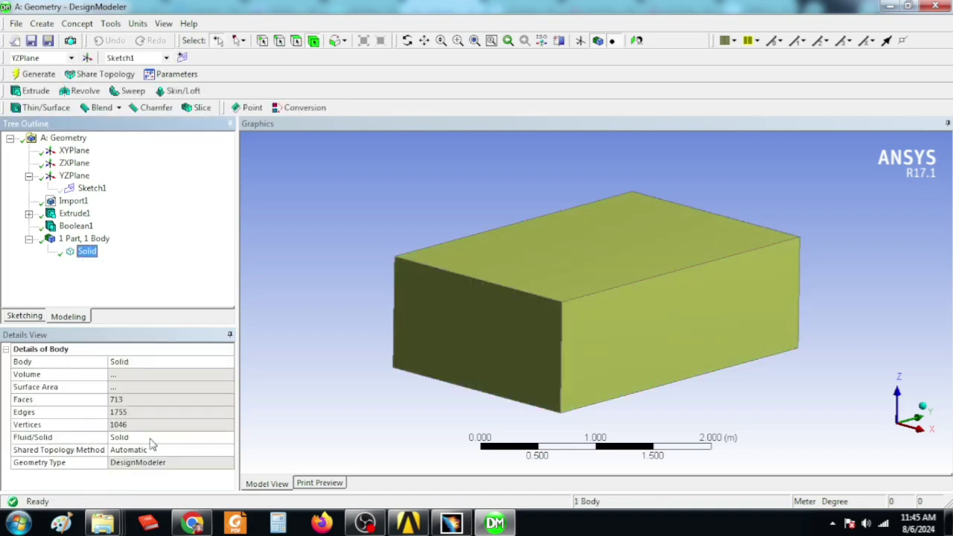
left_click(150, 439)
left_click(228, 437)
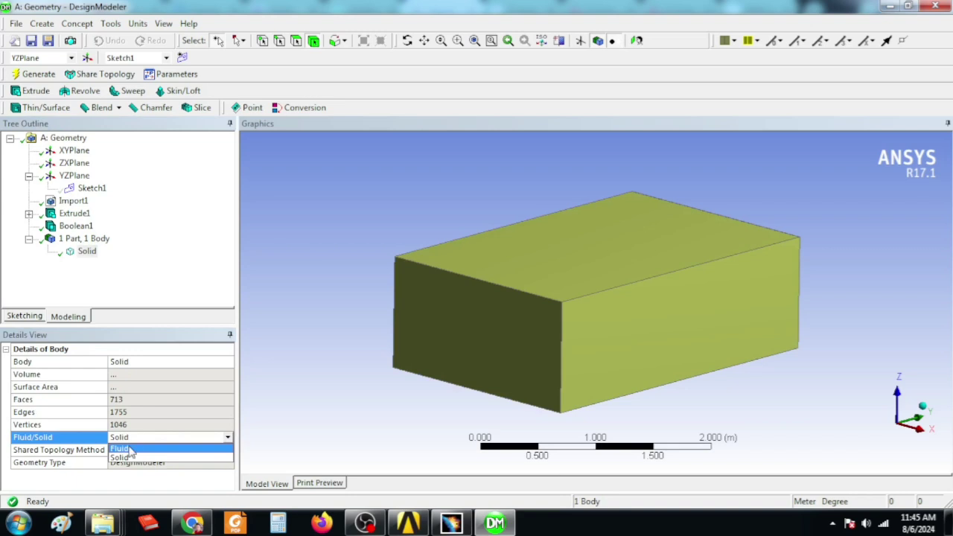
left_click(120, 448)
left_click(302, 377)
left_click(455, 354)
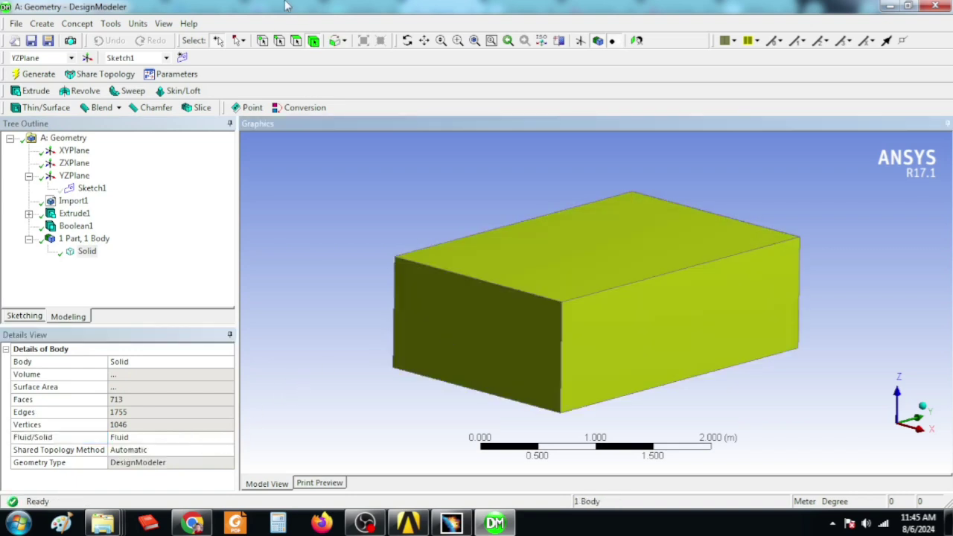
Step: Create a named selection called In from the domain's end face on the negative Y side and generate it
left_click(296, 40)
left_click(453, 336)
right_click(468, 359)
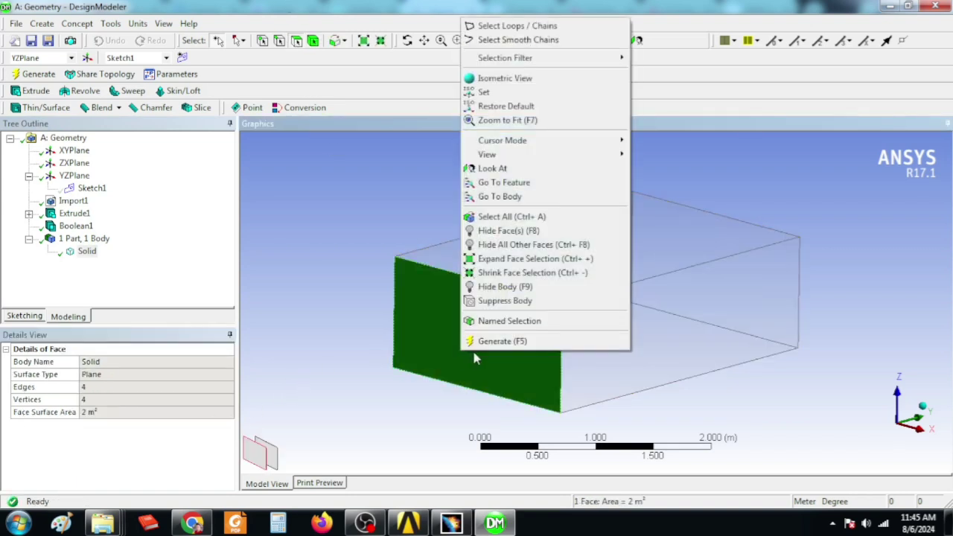
left_click(496, 321)
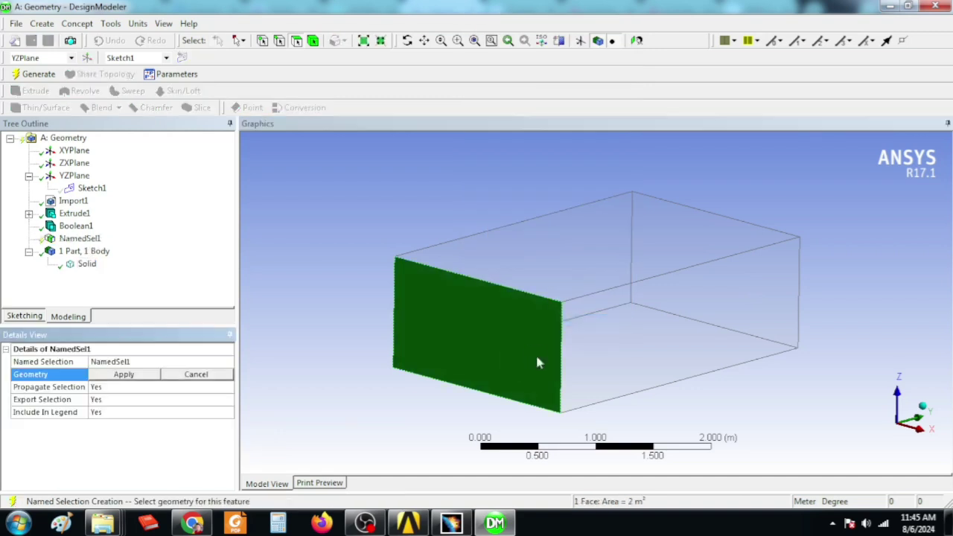
middle_click_drag(538, 363, 458, 342)
left_click(125, 375)
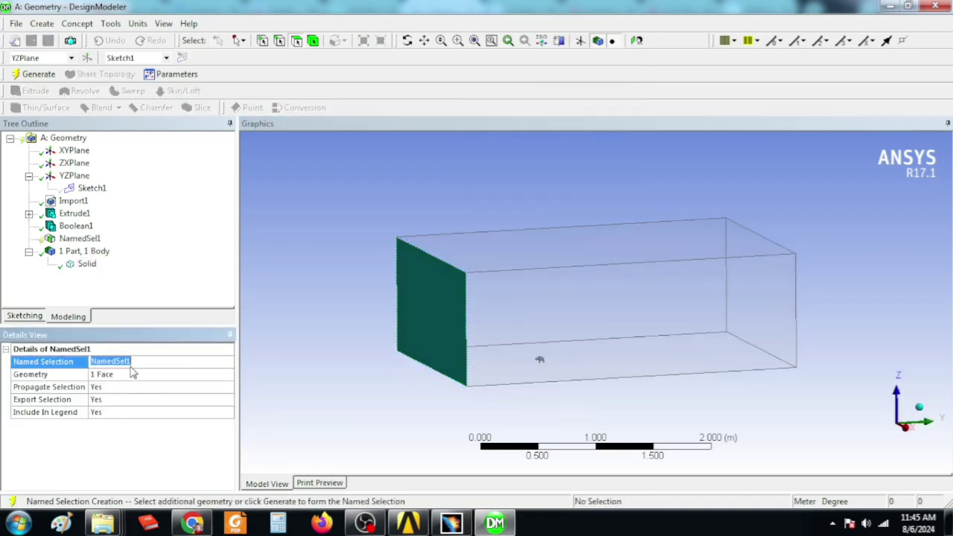
type("In")
key("Return")
left_click(36, 74)
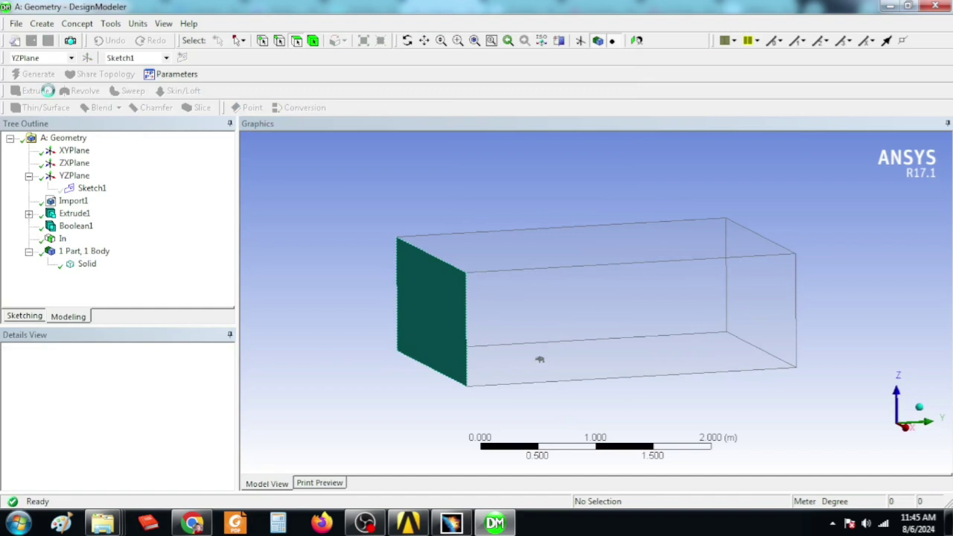
Step: Create a named selection called Sym from the top face and the two long side faces of the domain, and generate it
left_click(606, 336)
middle_click_drag(630, 318, 642, 319)
left_click(606, 288, "ctrl")
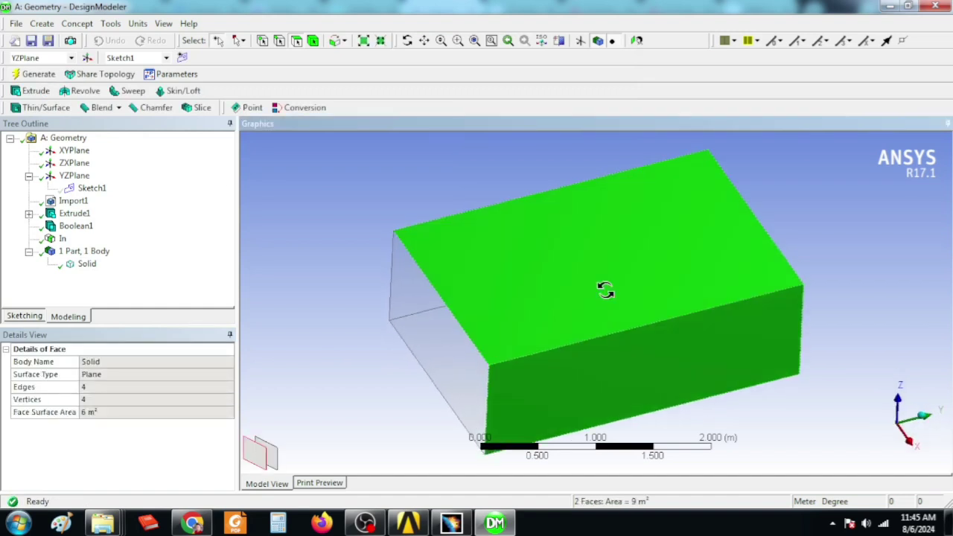
middle_click_drag(606, 288, 527, 298)
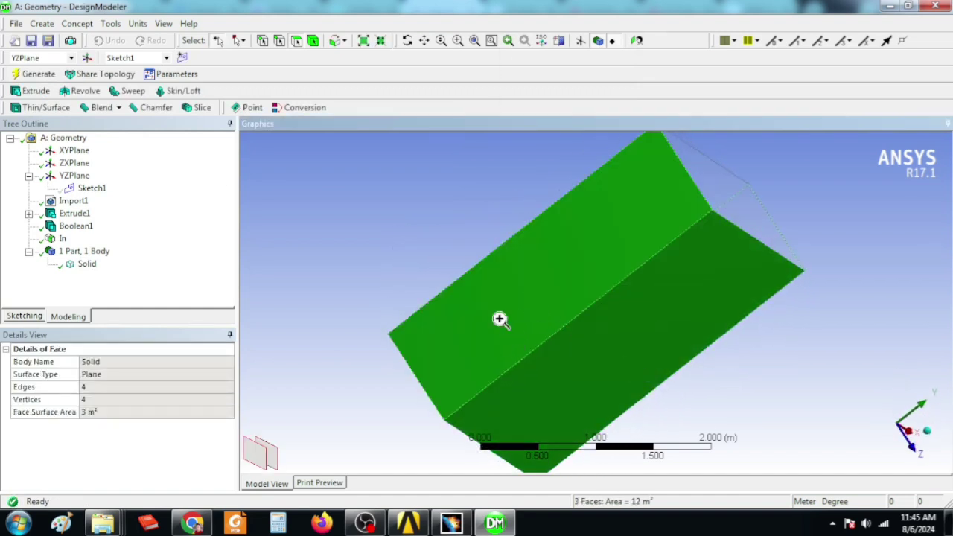
right_click(502, 320)
left_click(514, 289)
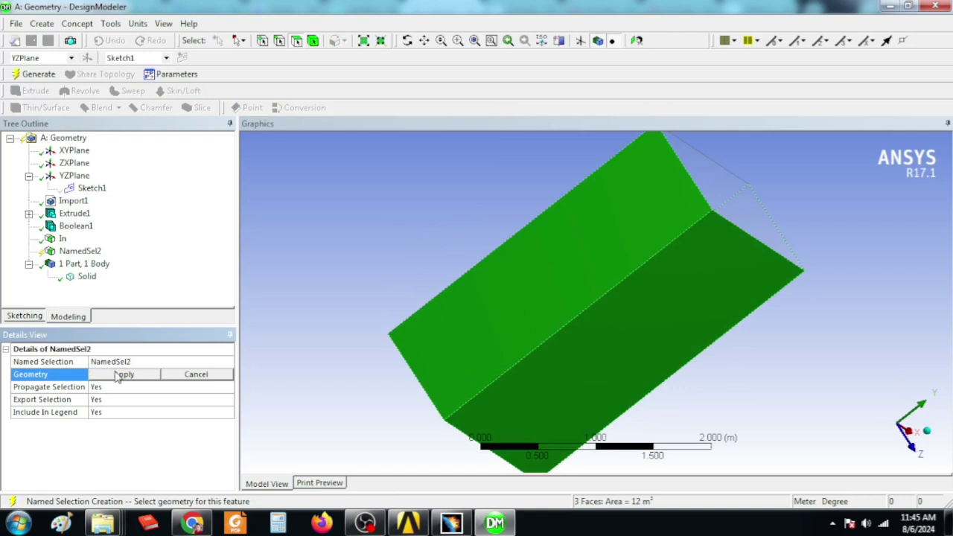
left_click(118, 375)
left_click(118, 362)
type("Sym")
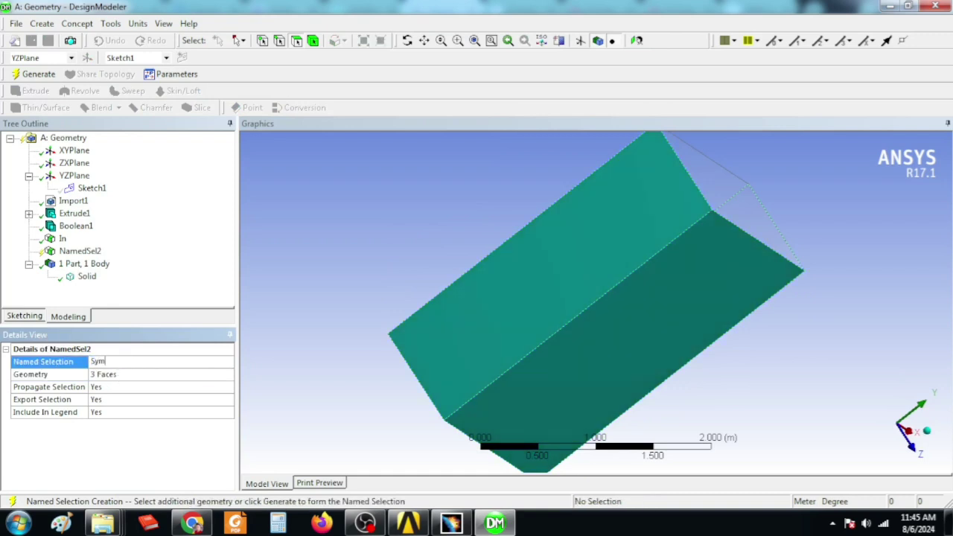
key("Return")
left_click(34, 73)
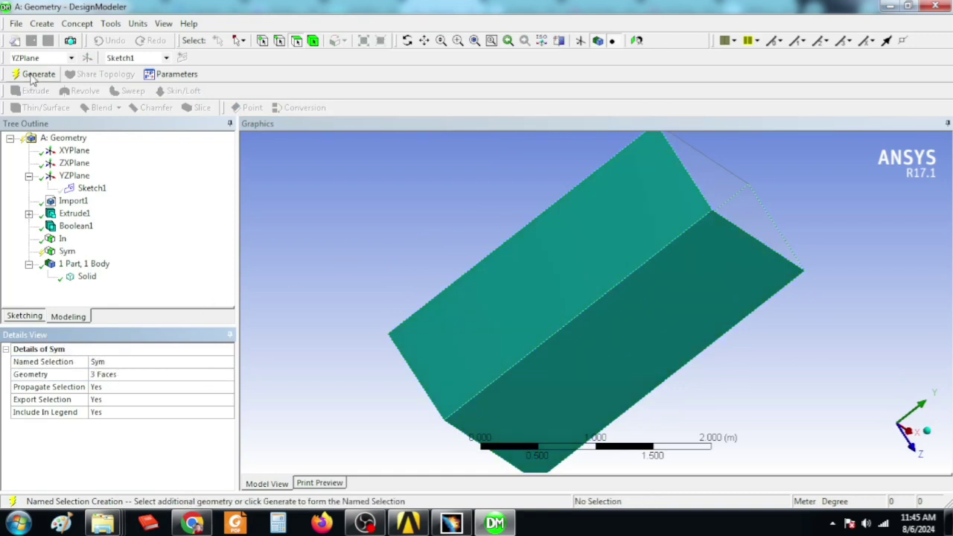
Step: Create a named selection called Ground from the domain's bottom face and generate it
middle_click_drag(712, 347, 558, 251)
left_click(605, 373)
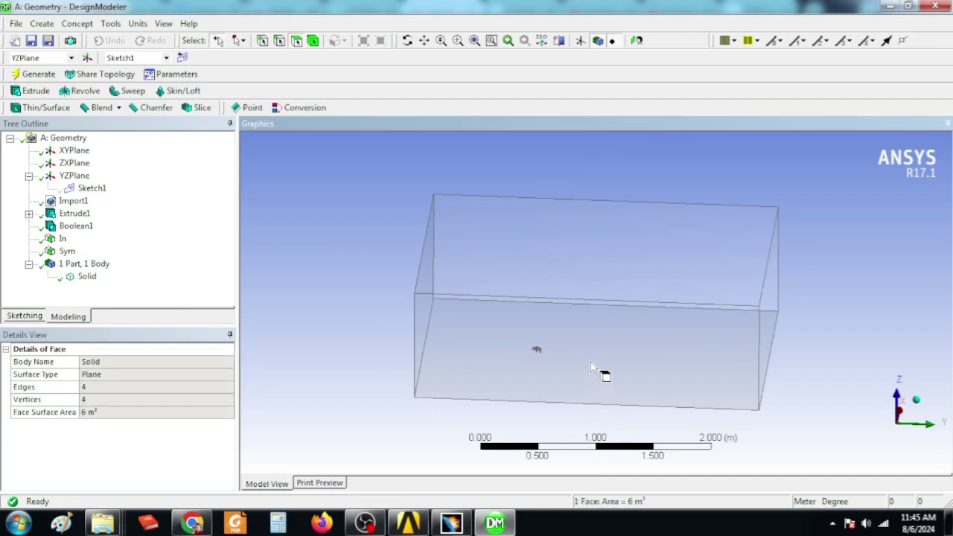
right_click(592, 366)
left_click(637, 337)
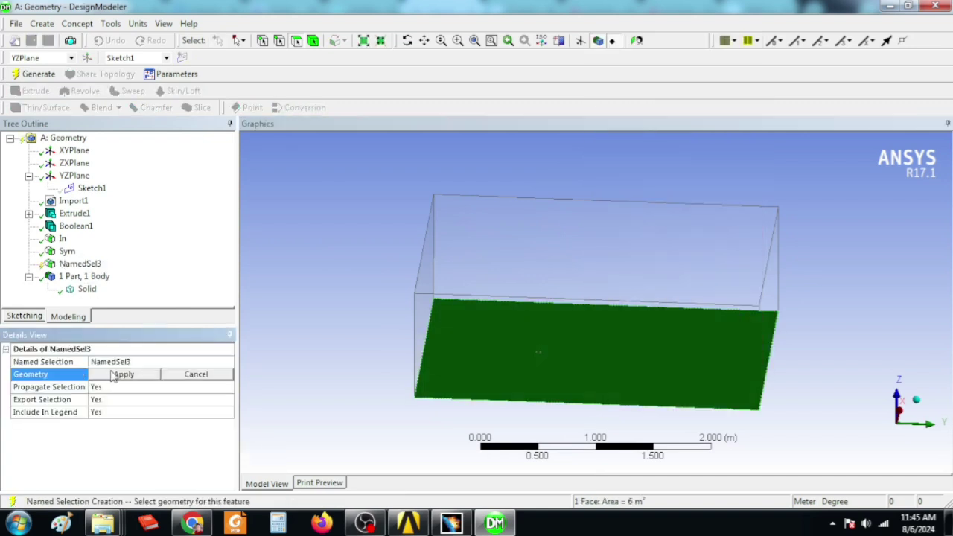
left_click(116, 376)
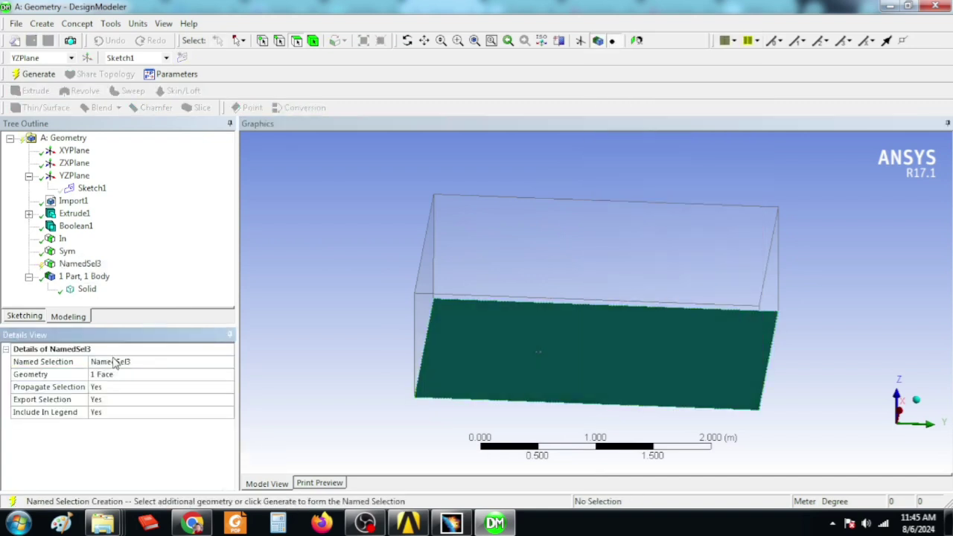
left_click(142, 361)
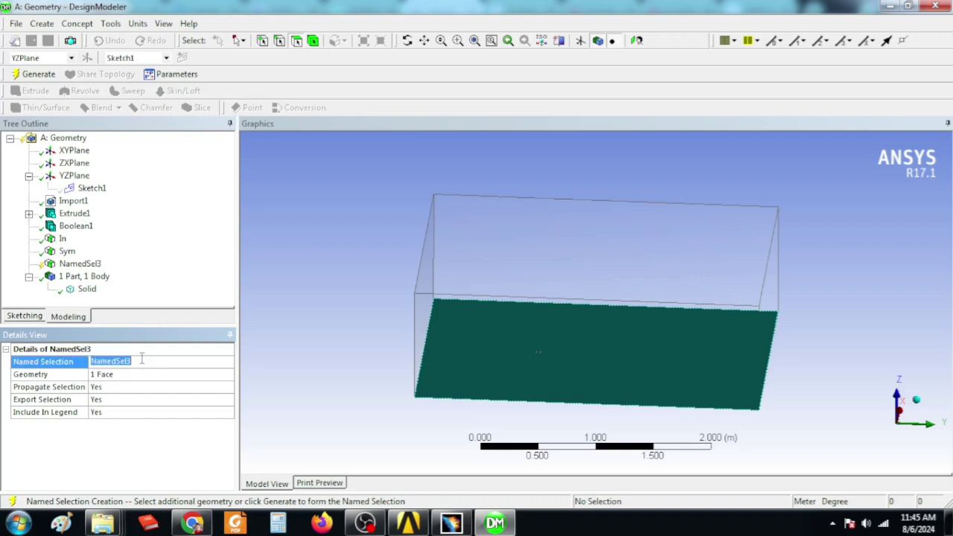
type("W")
left_click(347, 295)
left_click(37, 74)
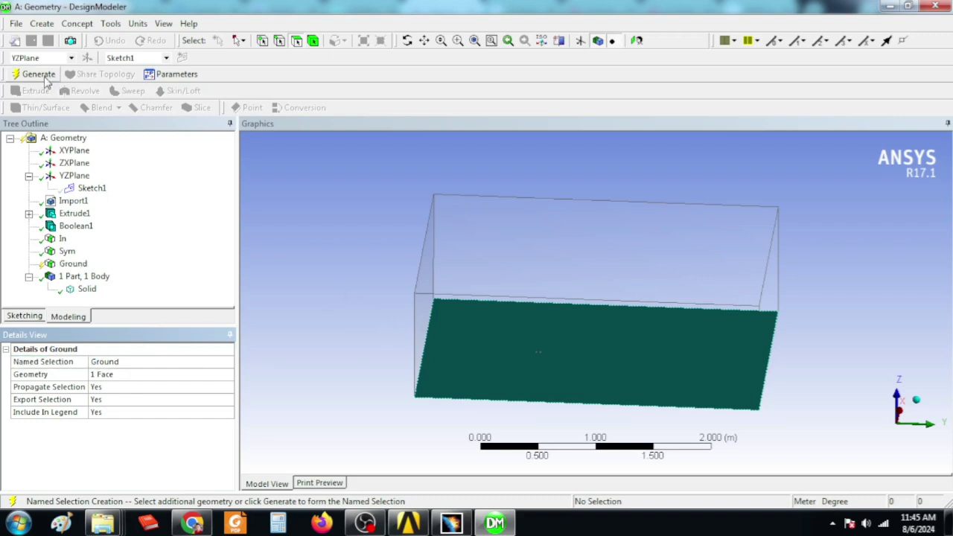
Step: Create a named selection called Out from the end face opposite the In face and generate it
middle_click_drag(532, 325, 570, 335)
left_click(568, 335)
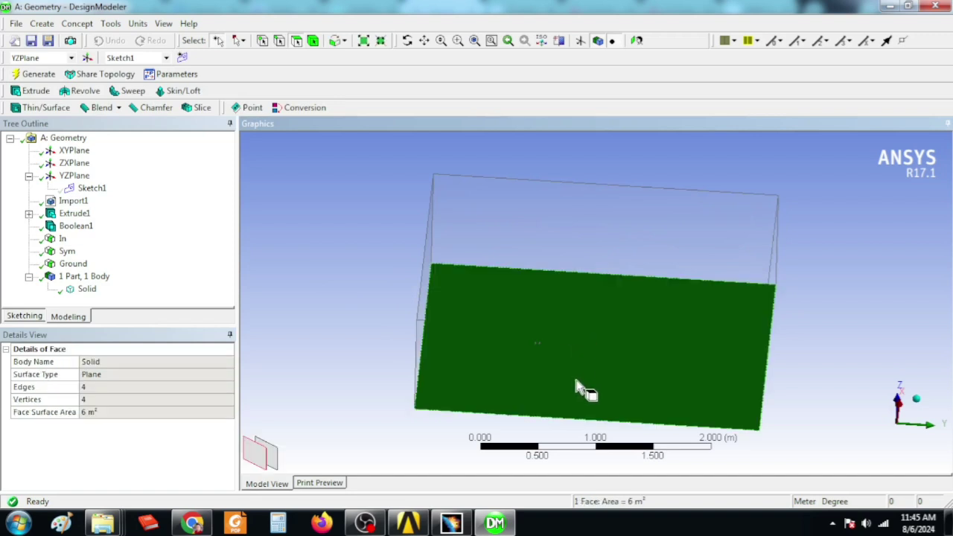
scroll(577, 377, "up", 3)
middle_click_drag(547, 374, 543, 341)
scroll(533, 361, "down", 3)
left_click(605, 331)
right_click(605, 331)
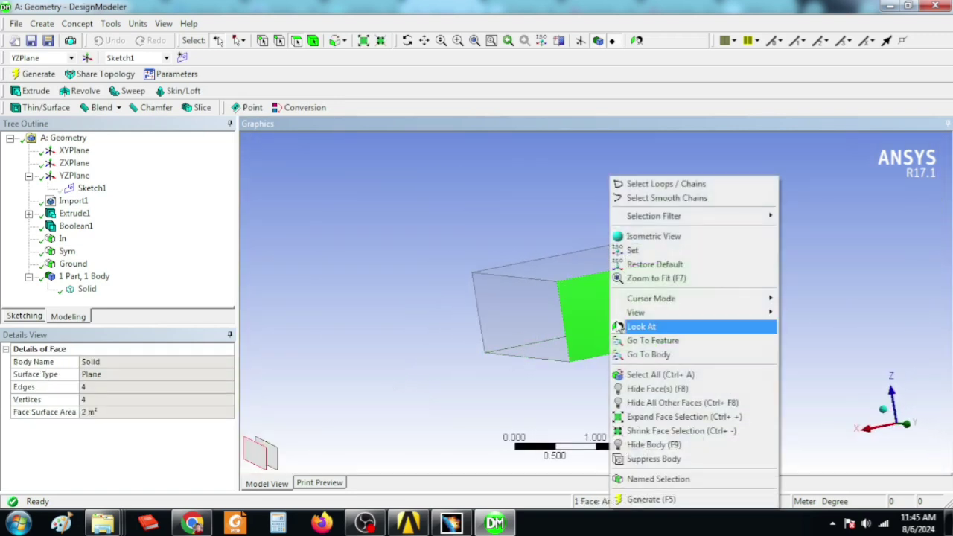
left_click(650, 477)
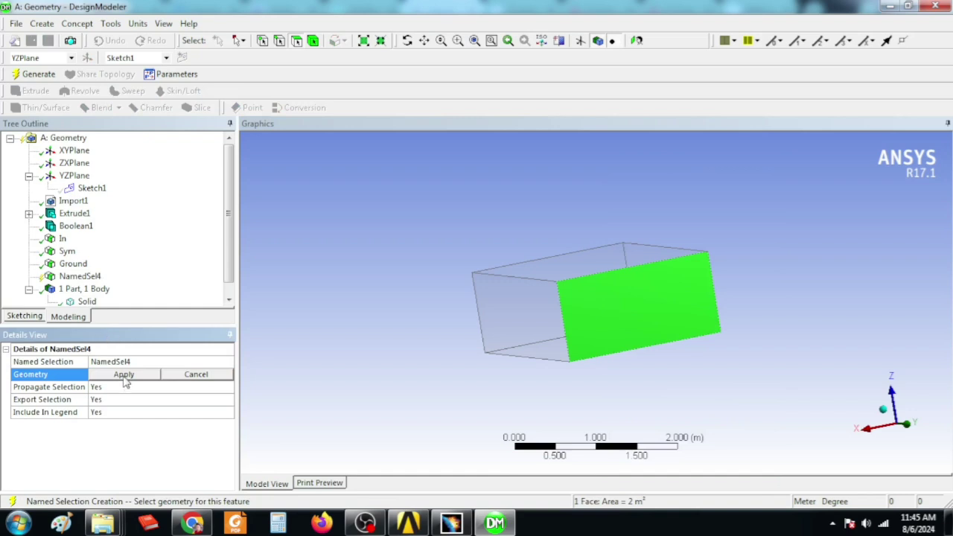
left_click(124, 375)
left_click(112, 361)
type("Out")
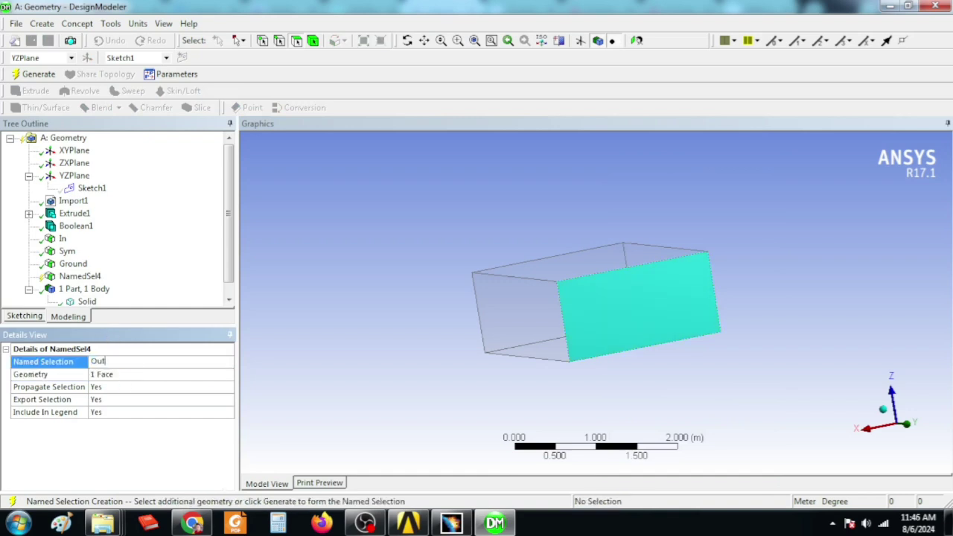
key("Return")
left_click(33, 74)
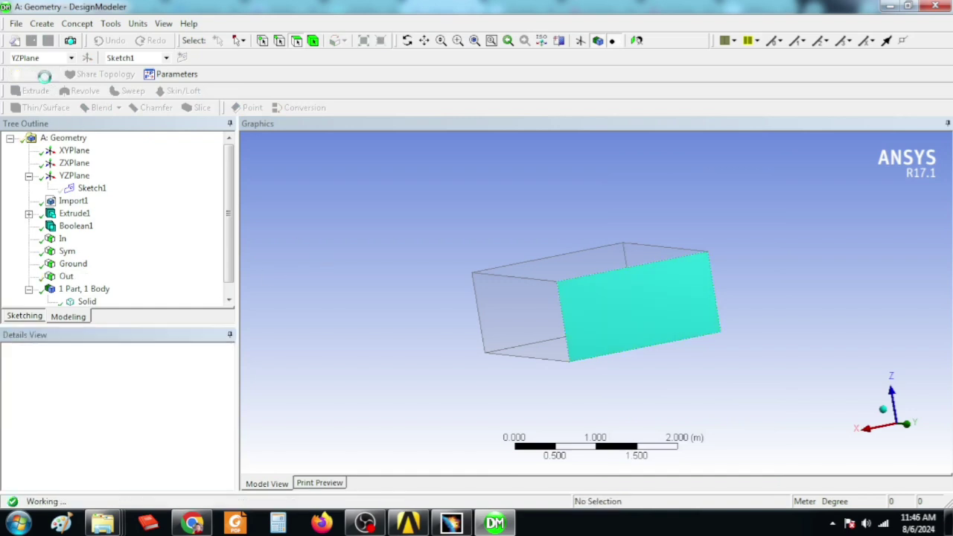
Step: Box-select all faces of the bull cavity, create a named selection called Bull from them, and generate it
middle_click_drag(353, 313, 528, 375)
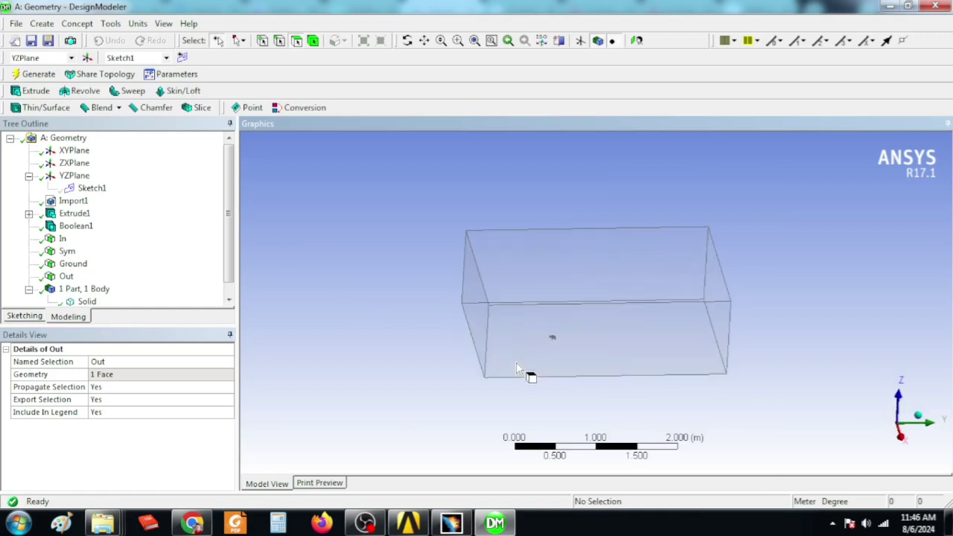
scroll(529, 375, "up", 3)
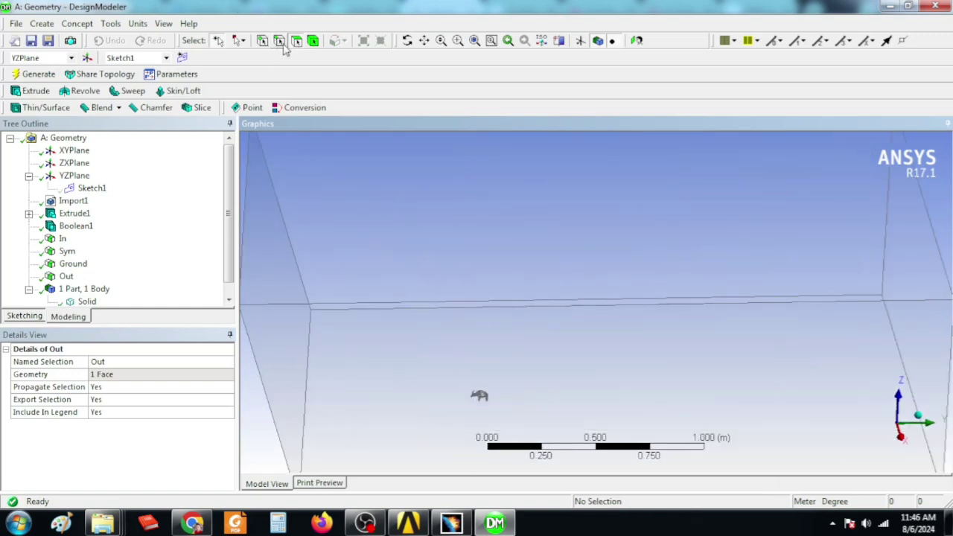
left_click(240, 41)
left_click(253, 71)
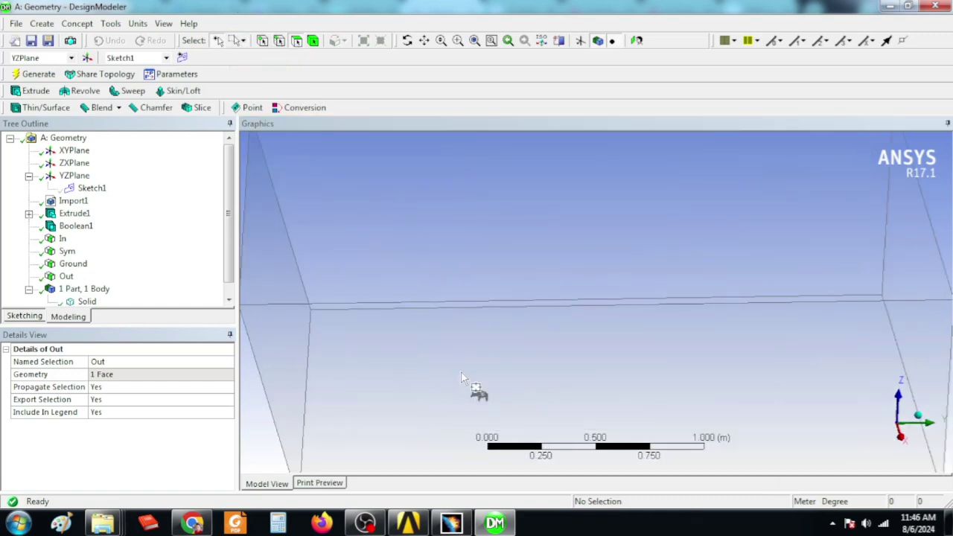
left_click_drag(461, 370, 517, 431)
right_click(480, 414)
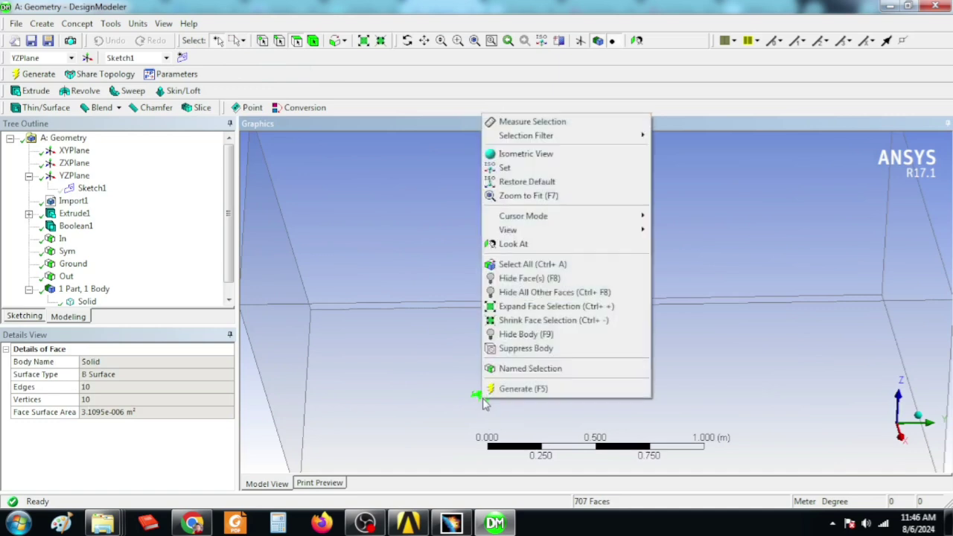
left_click(514, 366)
left_click(125, 375)
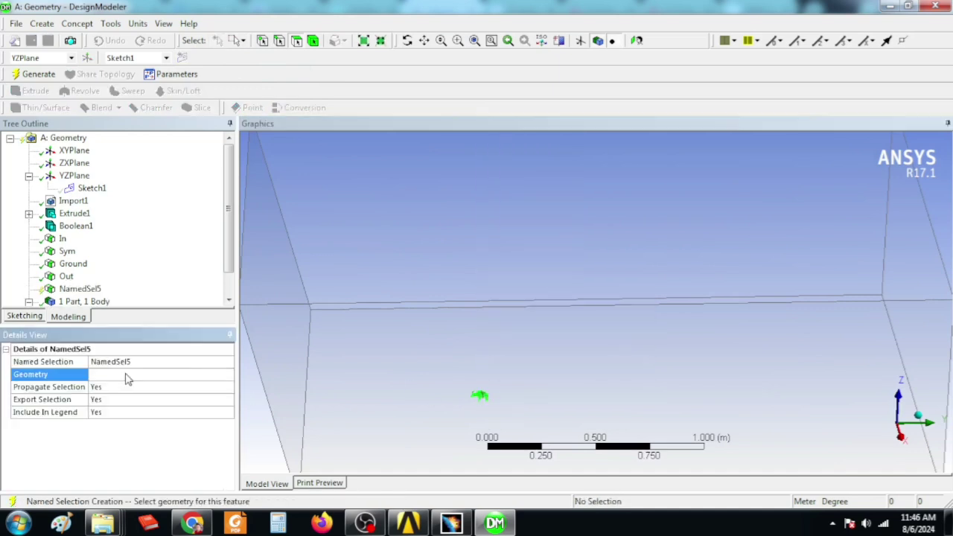
left_click(129, 362)
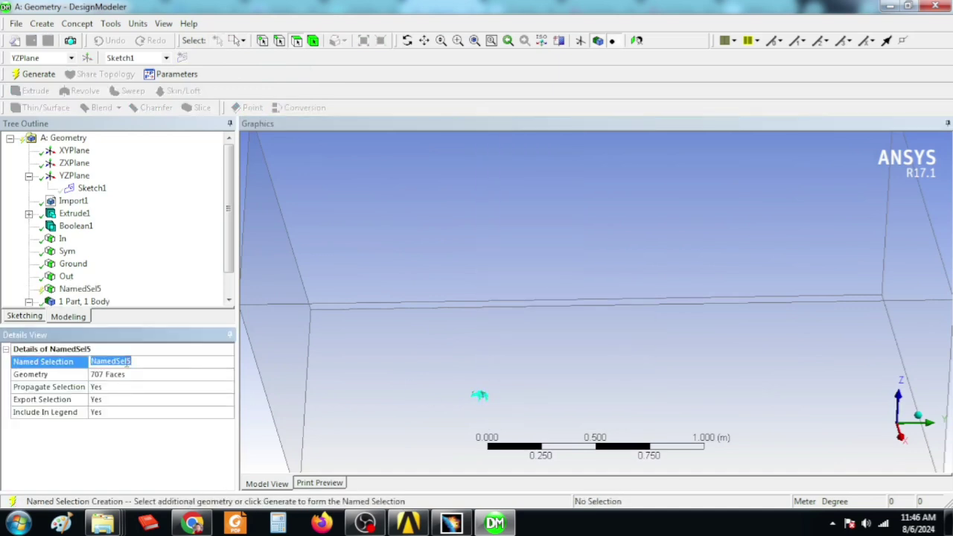
type("Bull")
key("Return")
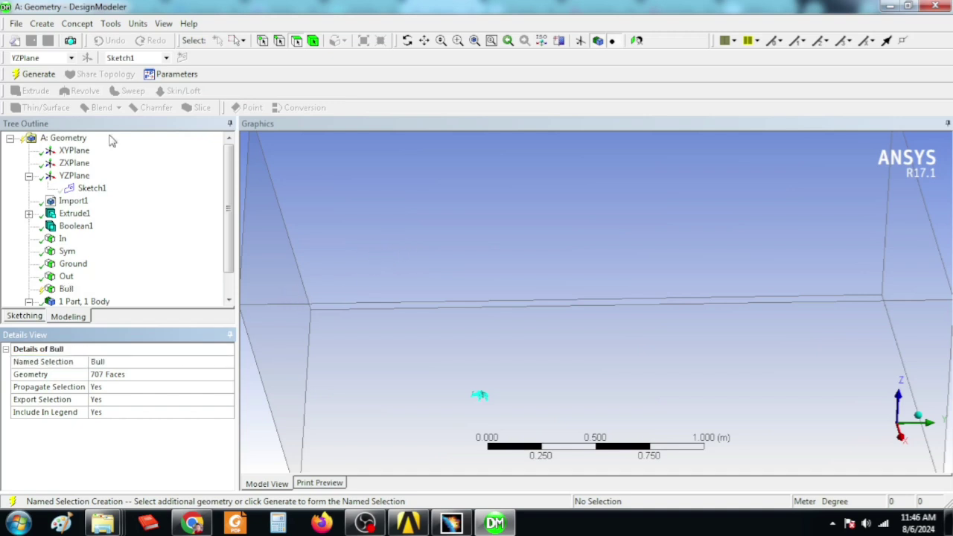
left_click(33, 73)
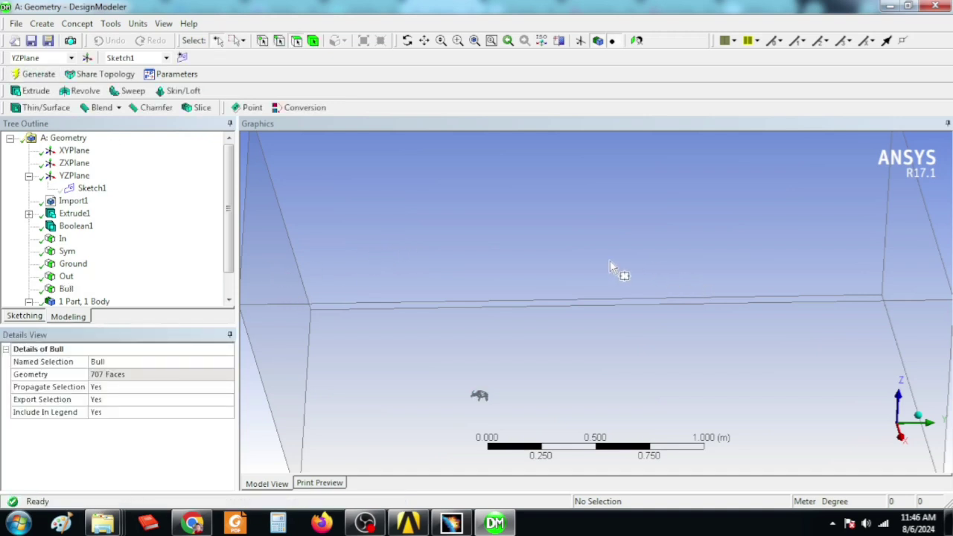
Step: Close the finished geometry in DesignModeler and switch back to the Workbench project
scroll(603, 268, "down", 5)
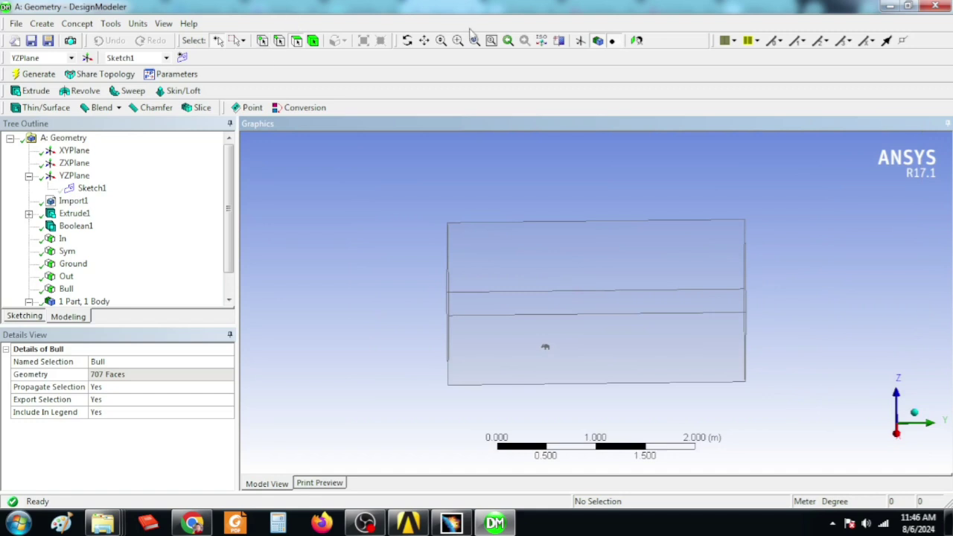
left_click(475, 41)
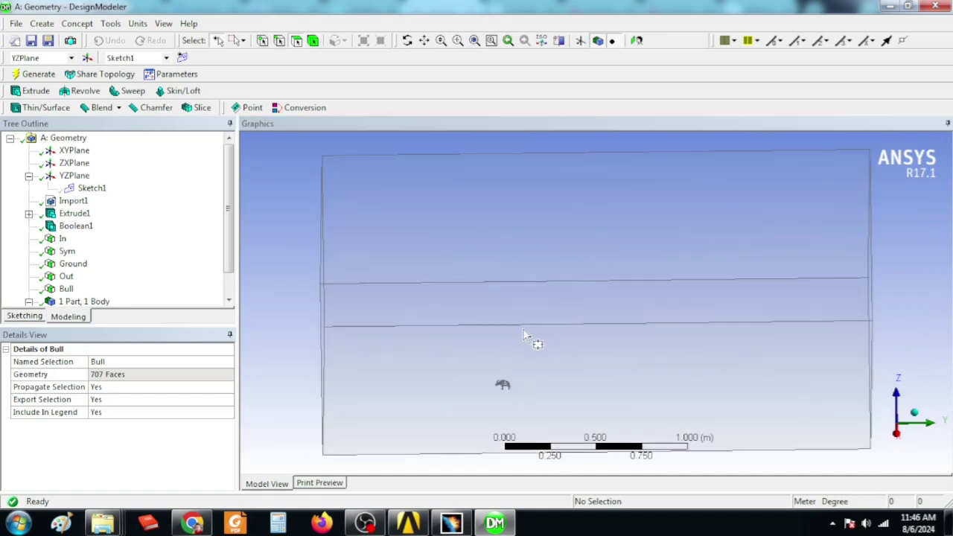
left_click(949, 4)
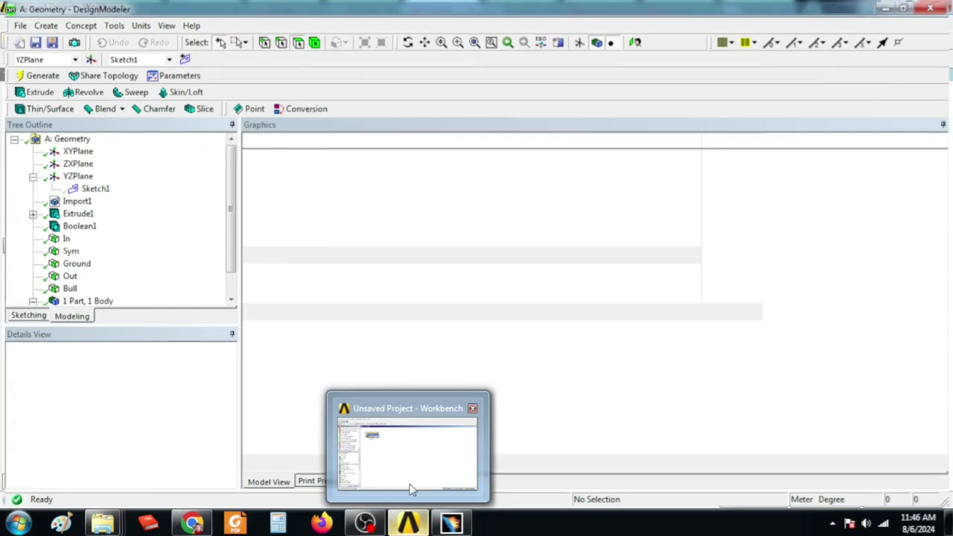
left_click(410, 487)
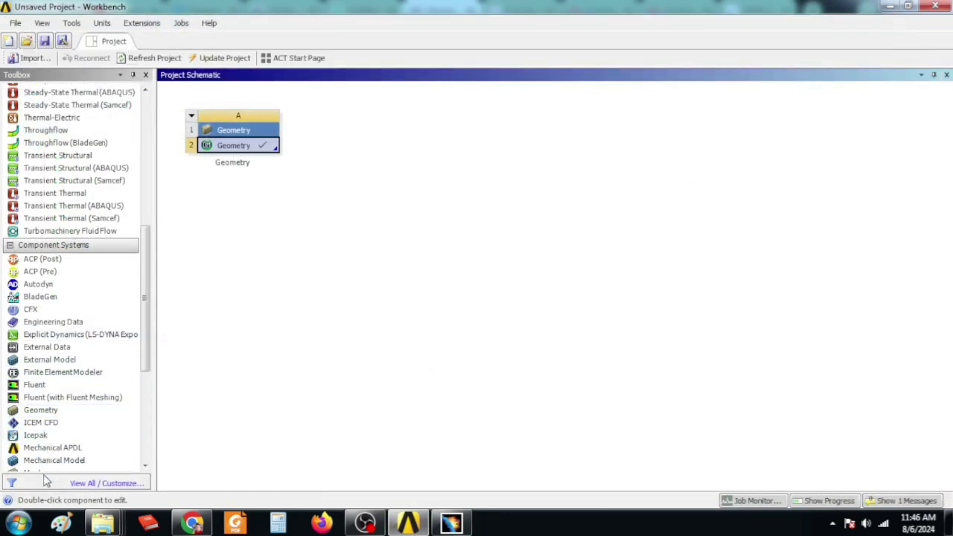
Step: Add a Mesh component system linked to the existing Geometry and open it in the Meshing application
scroll(44, 365, "down", 4)
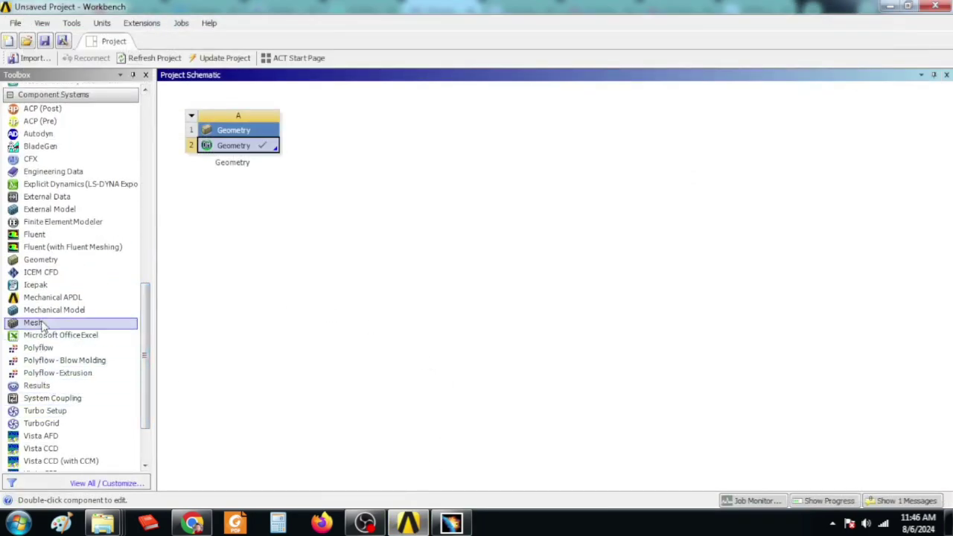
left_click_drag(41, 324, 365, 169)
double_click(365, 146)
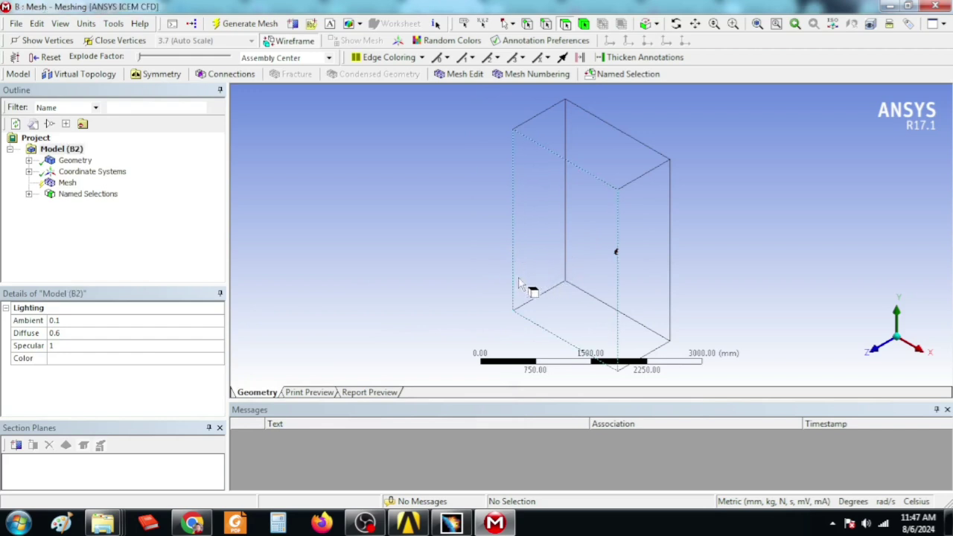
Step: Orient the domain with Z upward and list the named selections carried over from the geometry
middle_click_drag(528, 283, 2, 209)
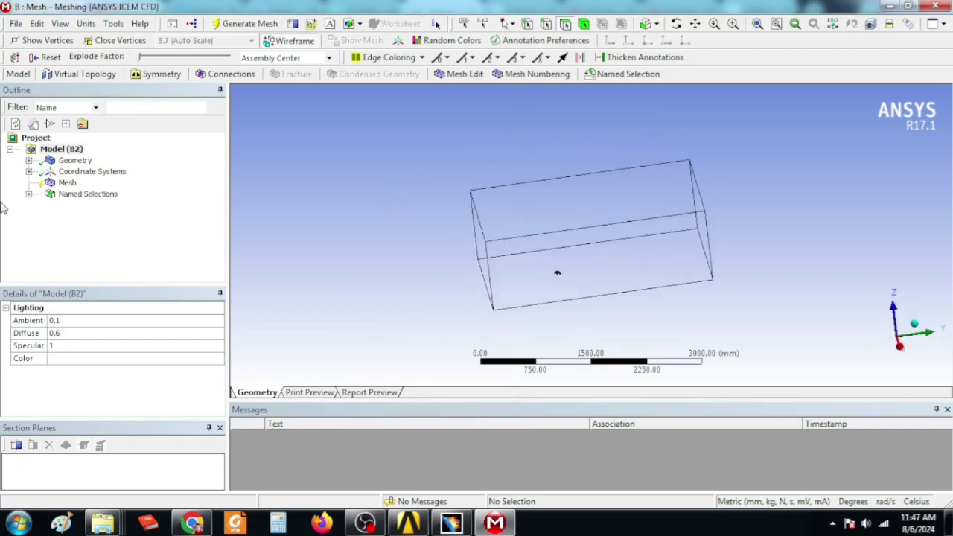
left_click(28, 195)
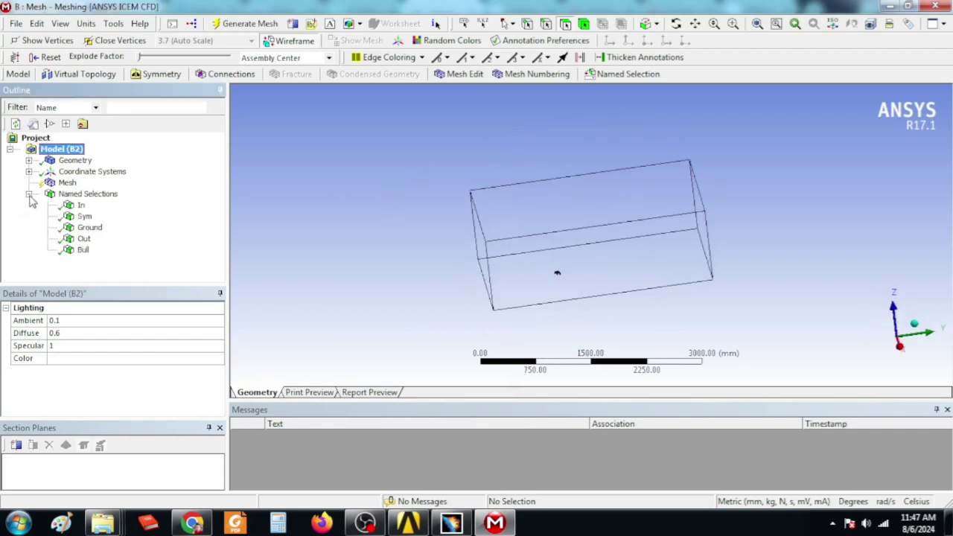
Step: Check which faces the named selections Bull, Out, Ground, Sym and In cover in the domain
left_click(83, 251)
left_click(85, 240)
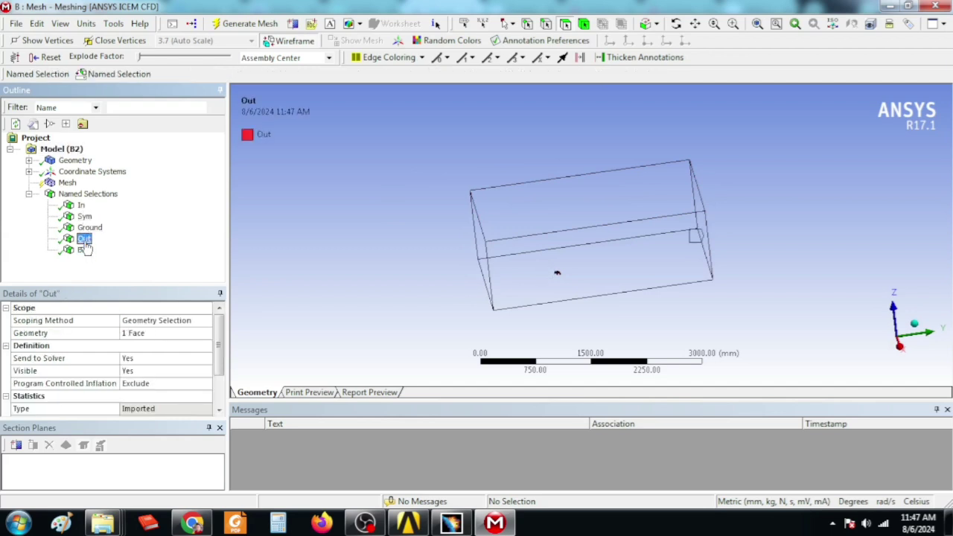
left_click(88, 227)
left_click(84, 216)
left_click(81, 205)
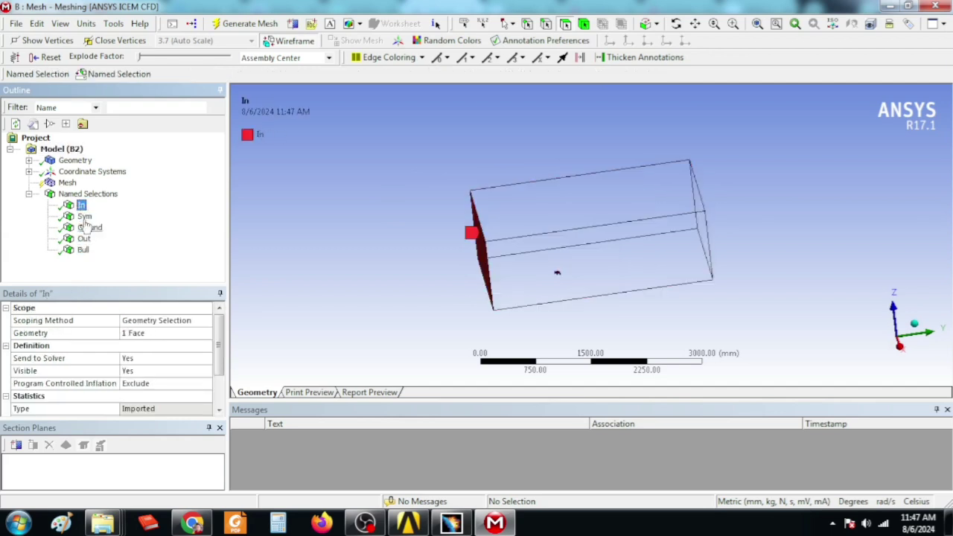
left_click(83, 250)
middle_click_drag(371, 297, 455, 301)
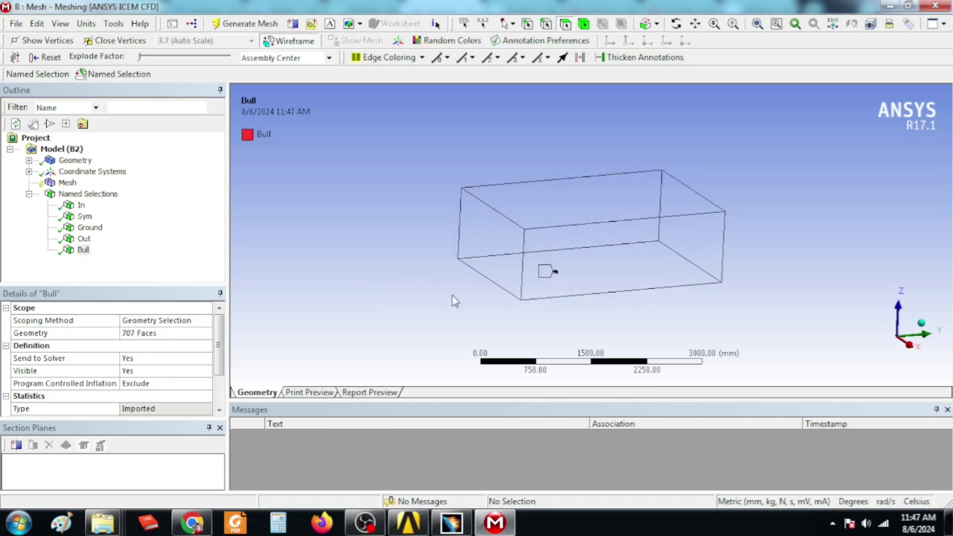
scroll(454, 301, "up", 5)
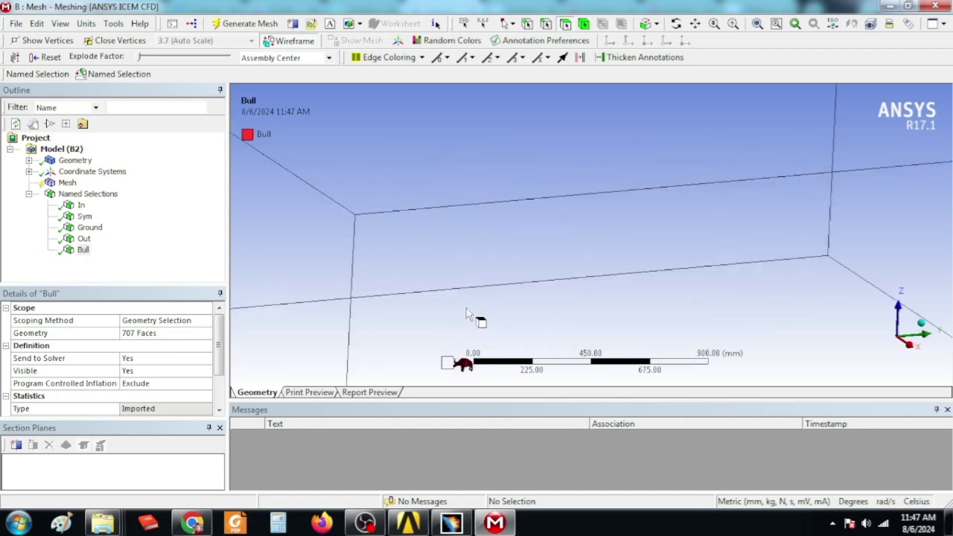
Step: Set the mesh's physics preference to CFD and its solver preference to CFX
left_click(66, 184)
left_click(156, 345)
left_click(127, 346)
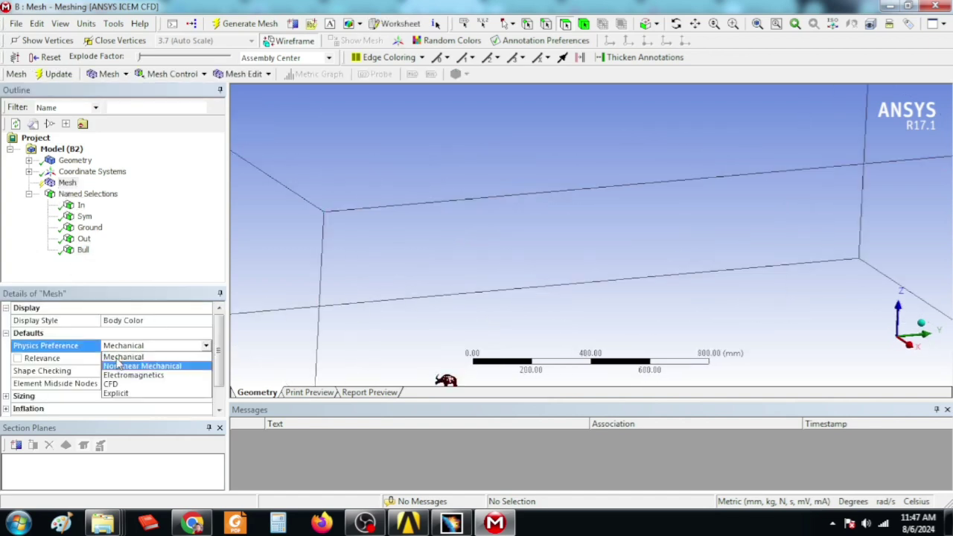
left_click(112, 384)
left_click(177, 359)
left_click(206, 359)
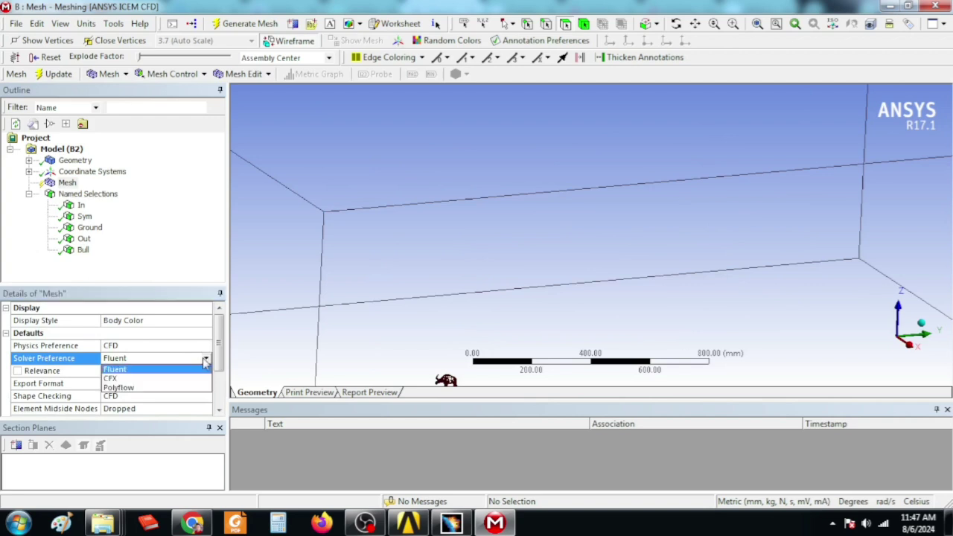
left_click(111, 378)
Step: Set the mesh sizing's relevance center to Fine and generate the mesh
scroll(224, 360, "down", 1)
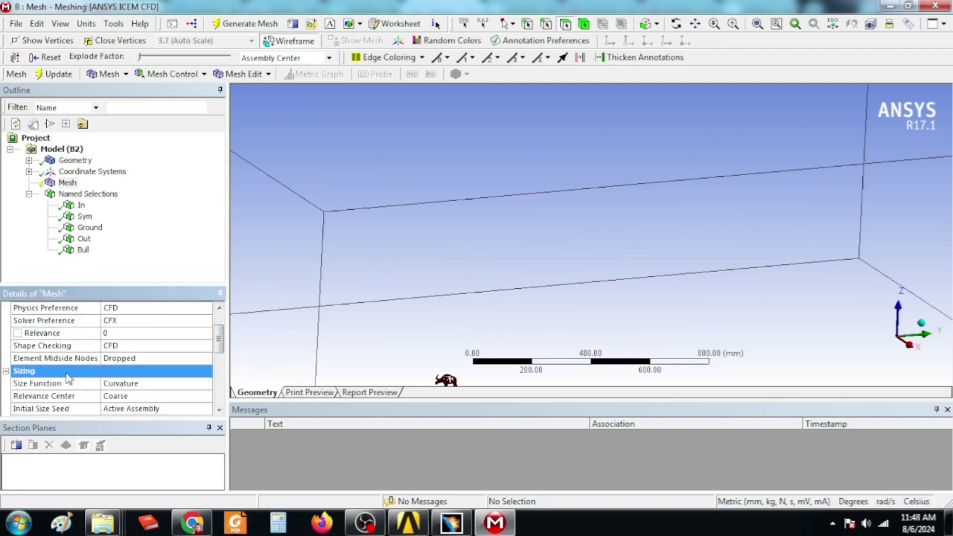
left_click(150, 396)
left_click(207, 397)
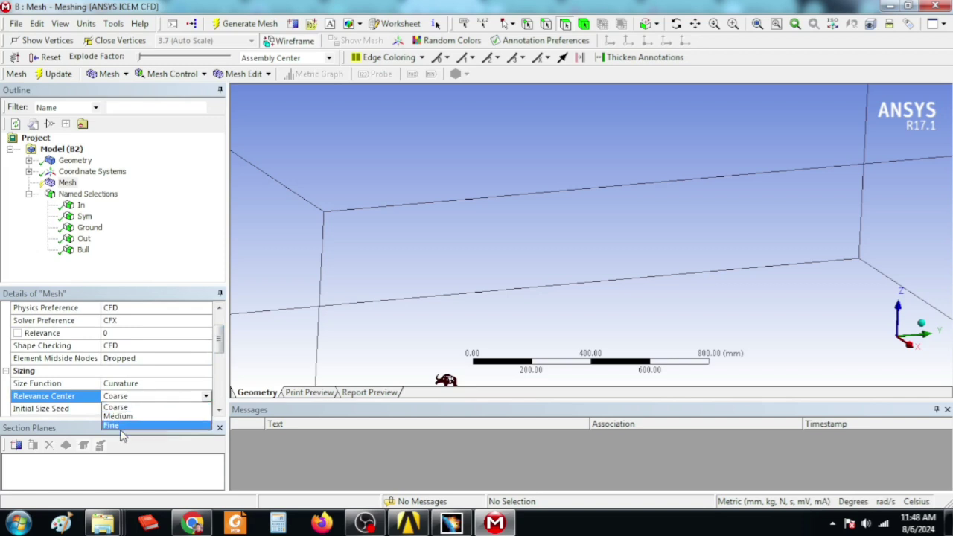
left_click(112, 426)
left_click_drag(219, 344, 217, 367)
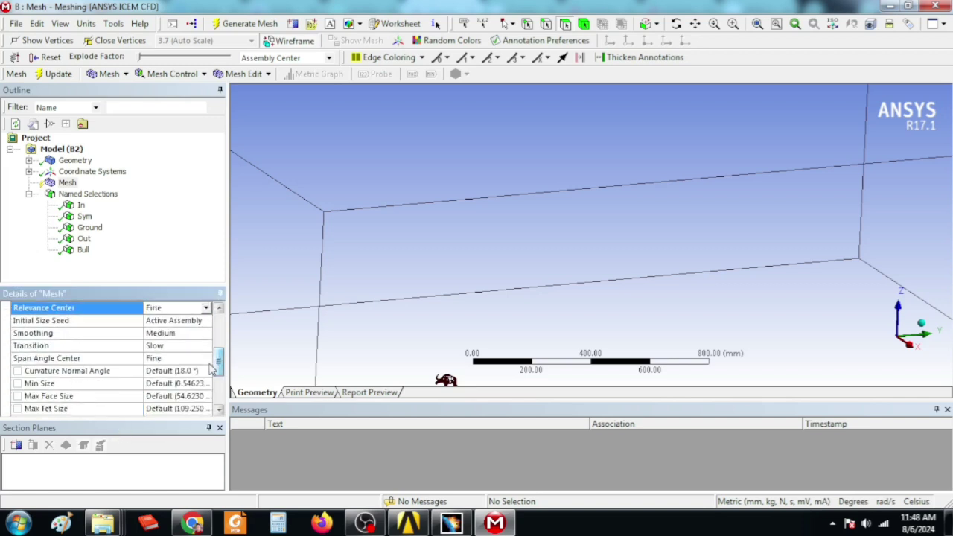
right_click(74, 190)
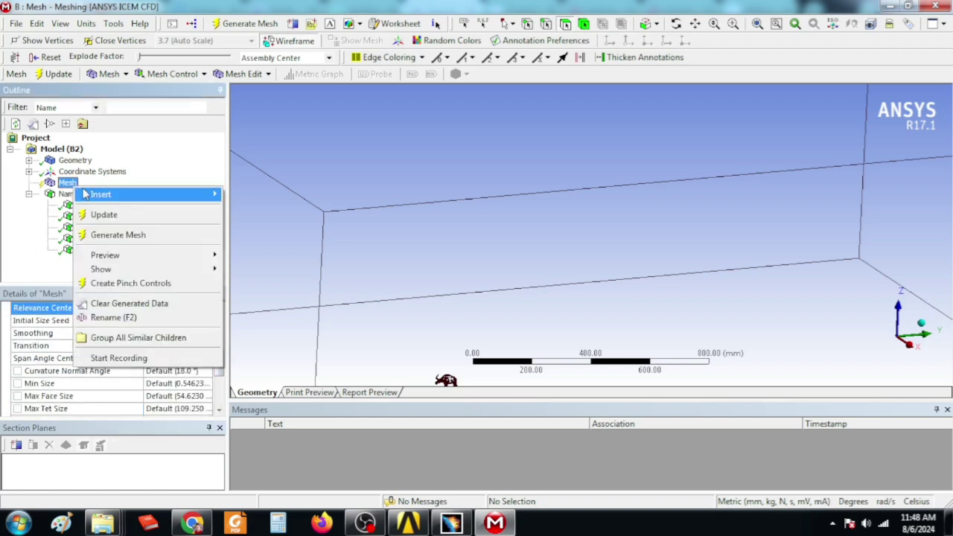
left_click(112, 235)
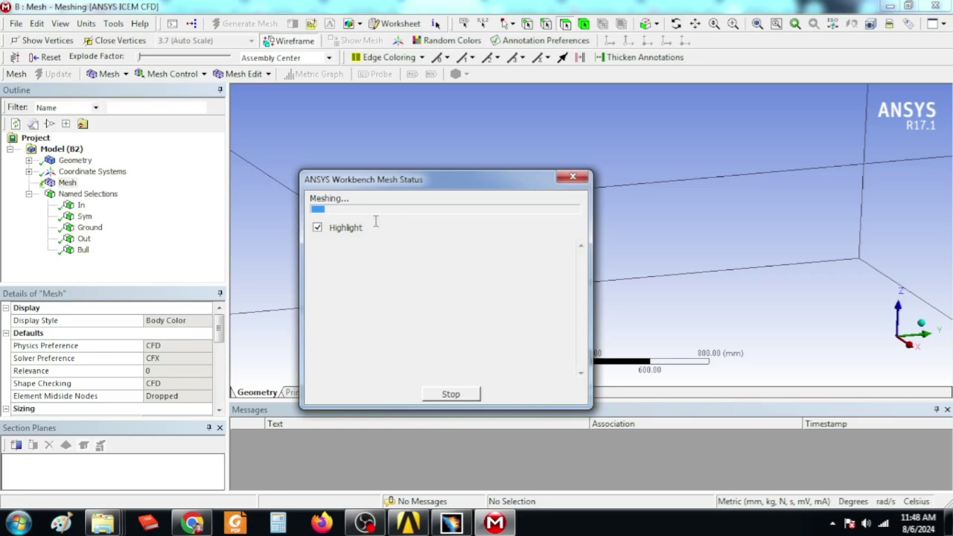